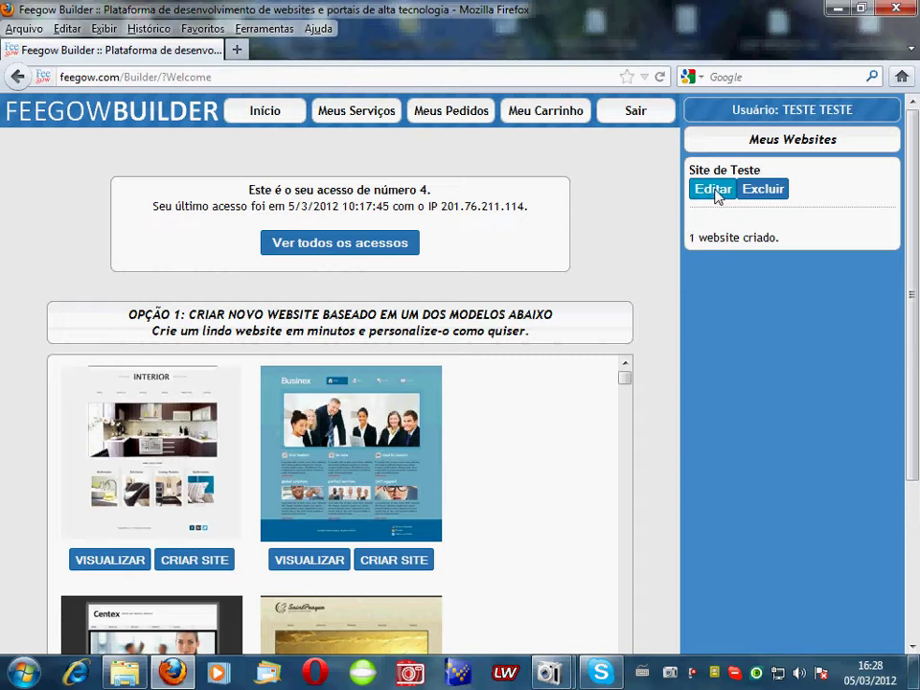
Open Site de Teste for editing and insert a new Álbum de Fotos resource of the type Sequencia de Fotos 1
click(713, 190)
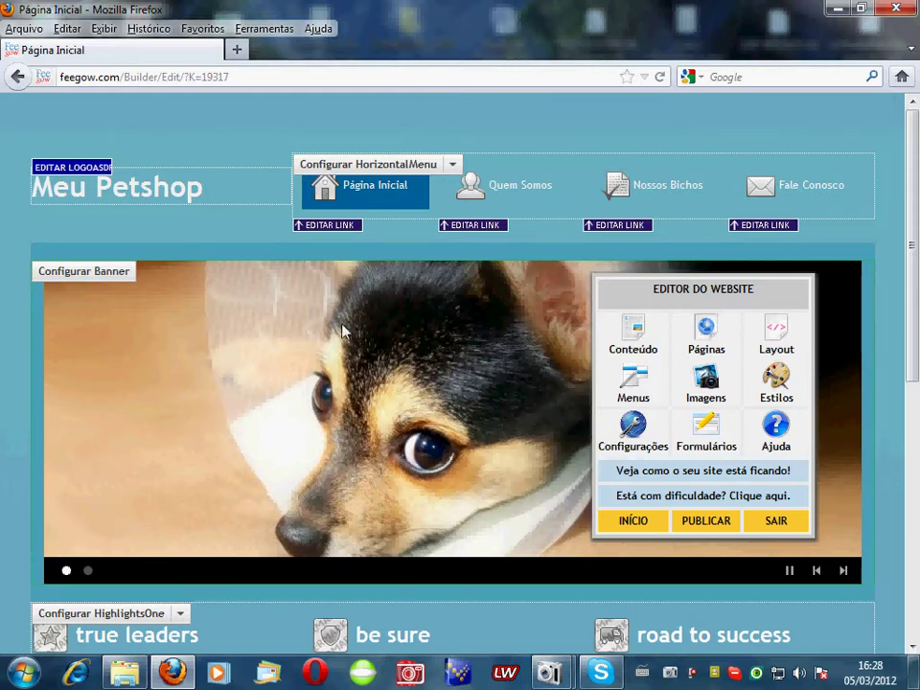
click(630, 433)
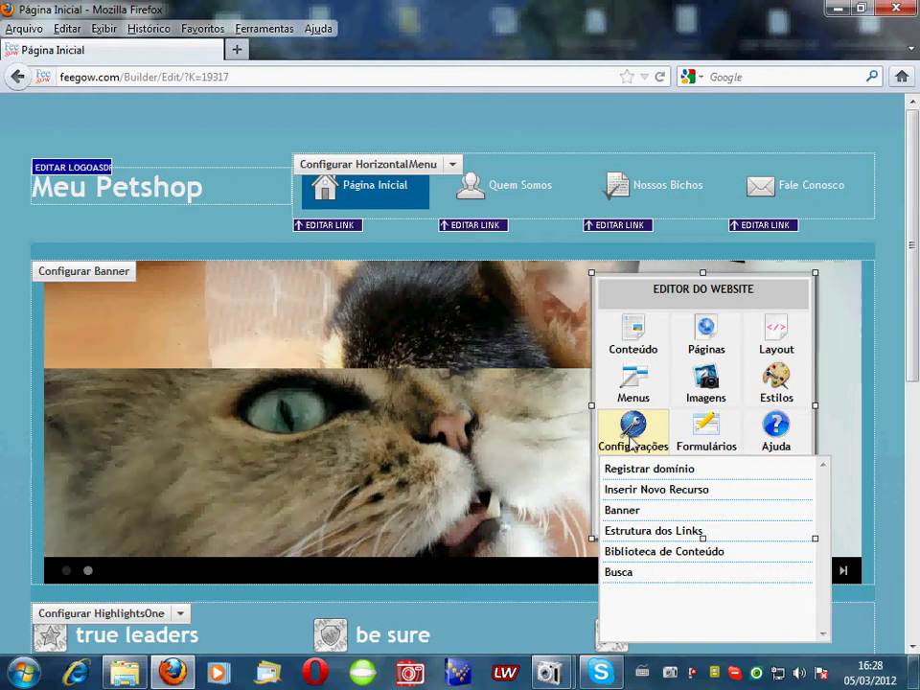
click(651, 490)
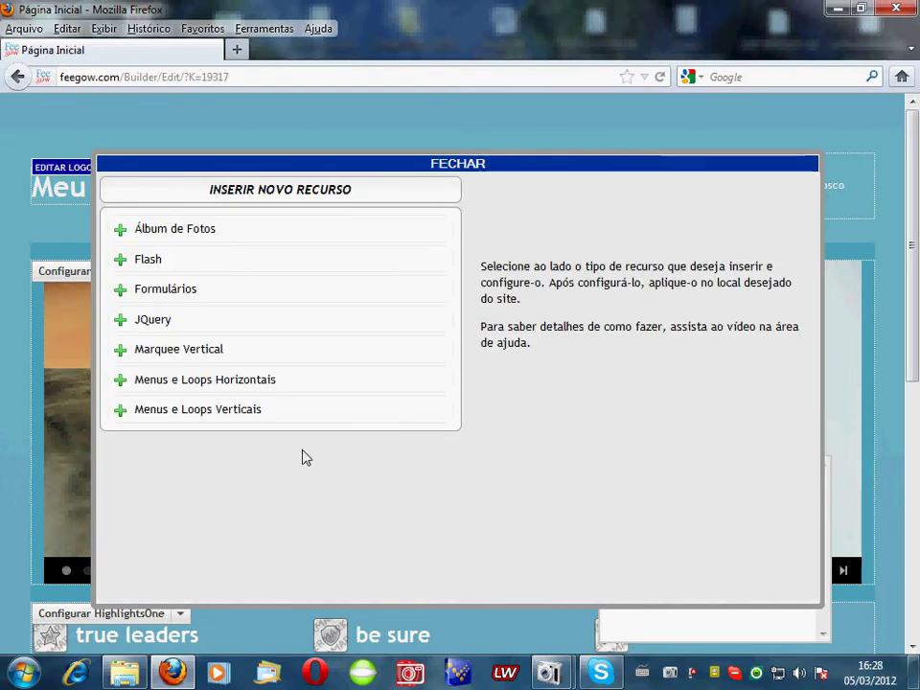
click(123, 239)
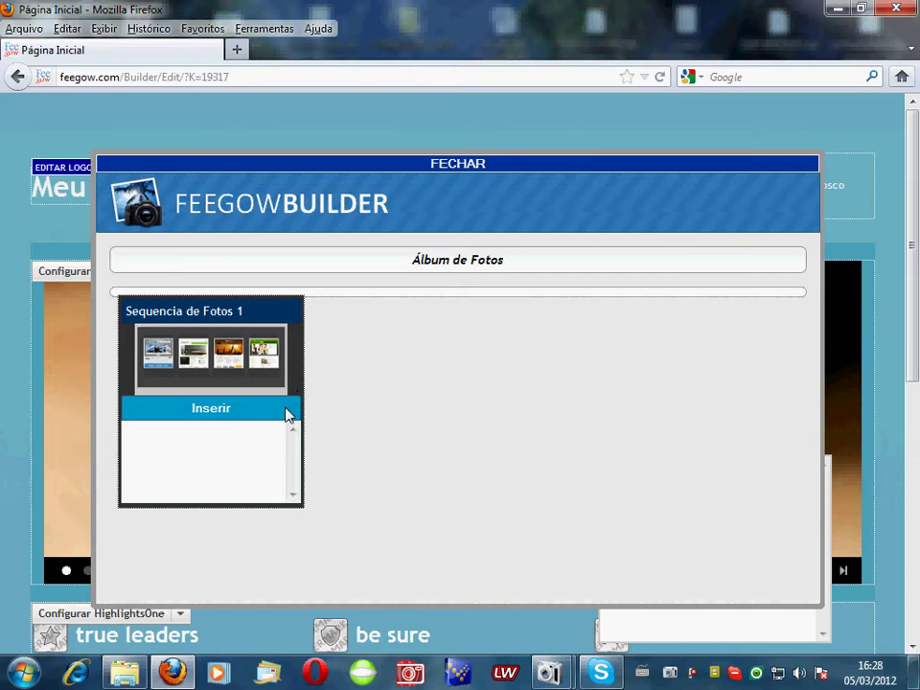
click(163, 419)
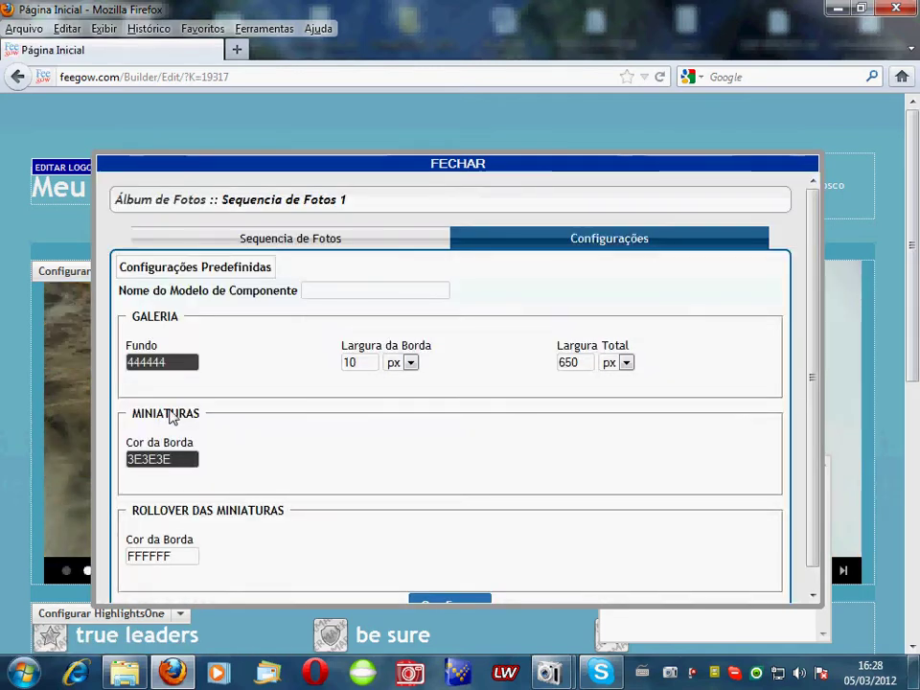
Name the photo album's component model Bichos
scroll(459, 376, down, 1)
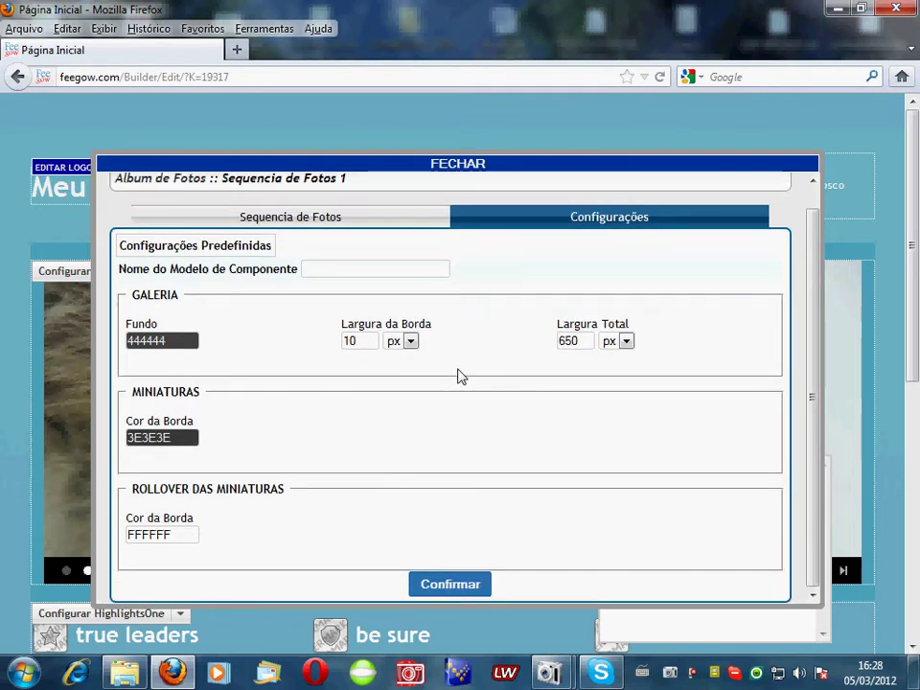
scroll(431, 364, up, 1)
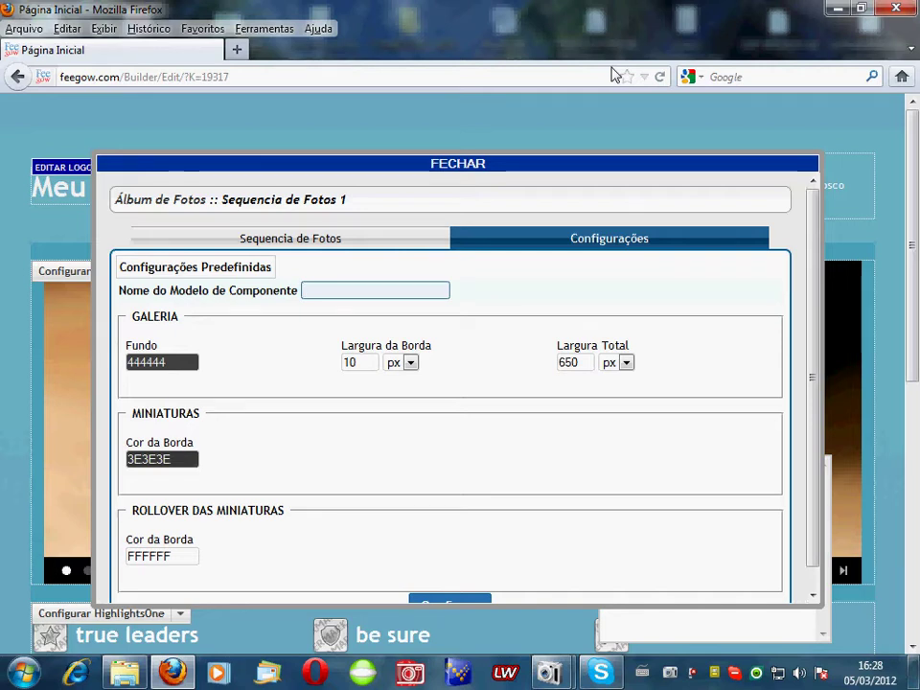
text(Bicho)
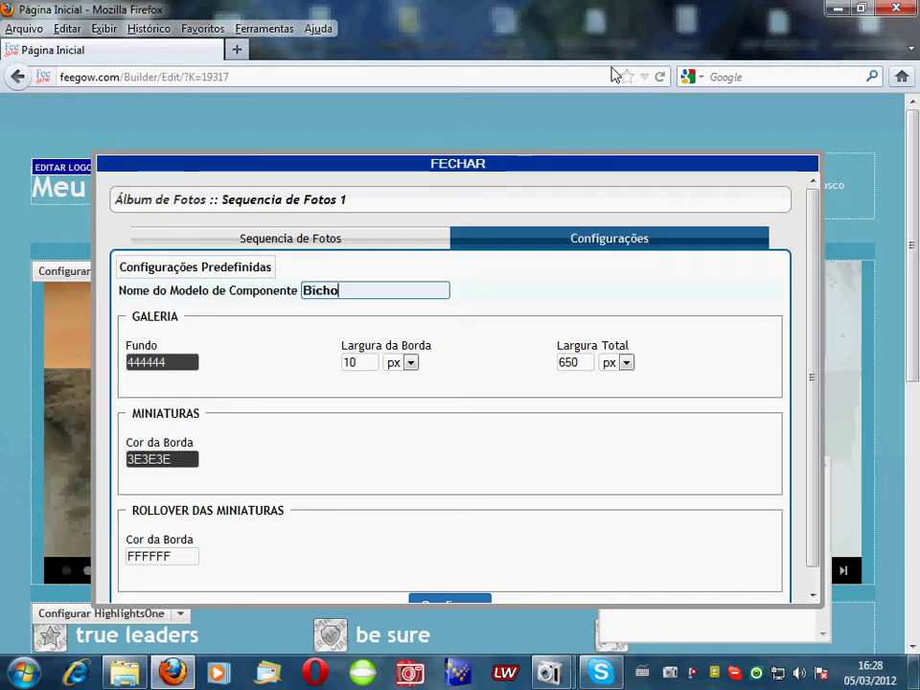
text(s)
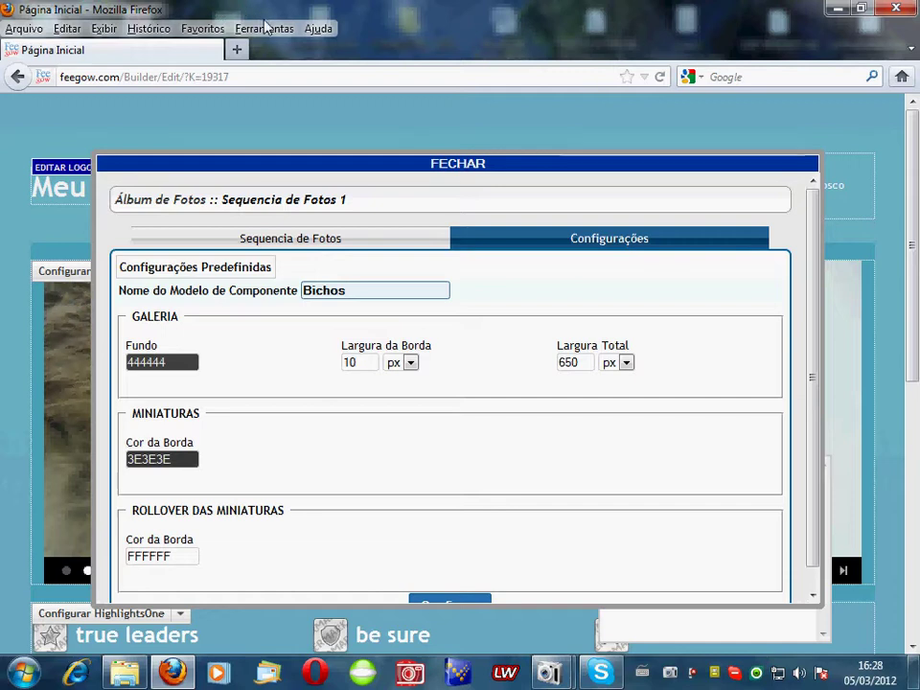
Review the album's gallery background, border width and total width settings, plus the border colours for thumbnails and their rollover
click(181, 370)
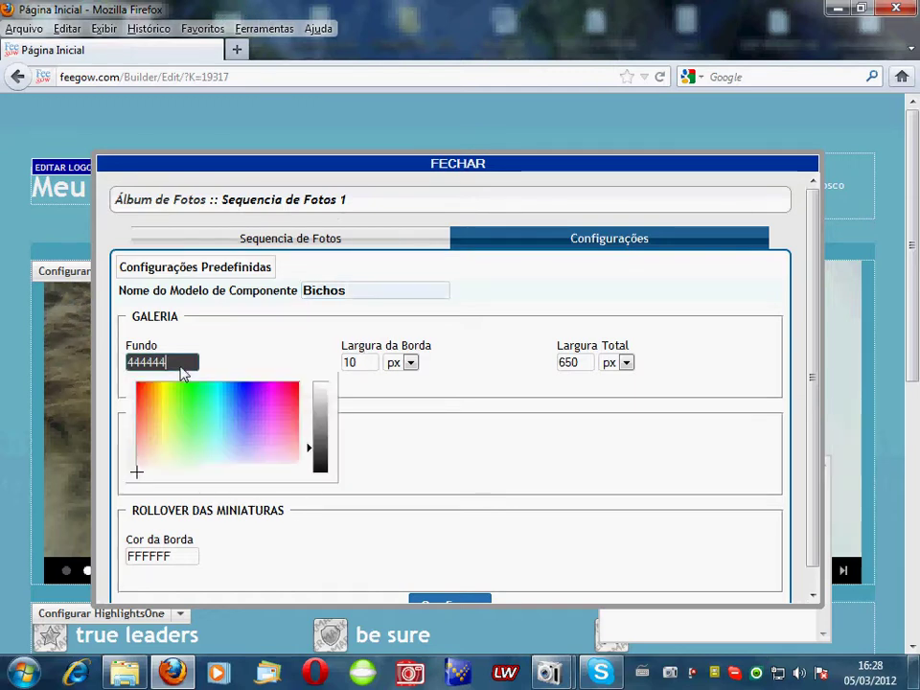
click(294, 361)
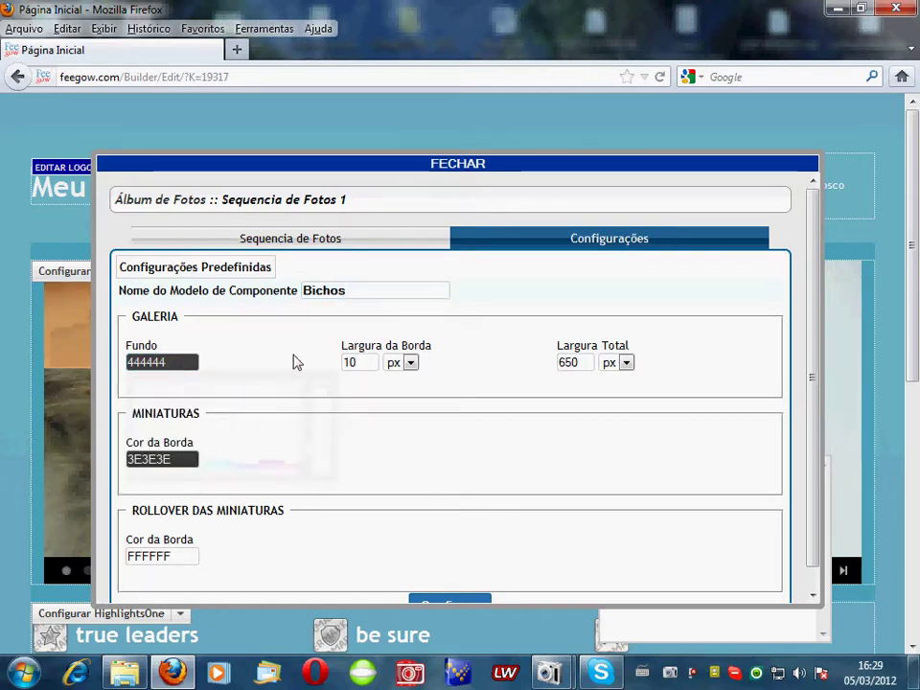
click(375, 368)
click(581, 365)
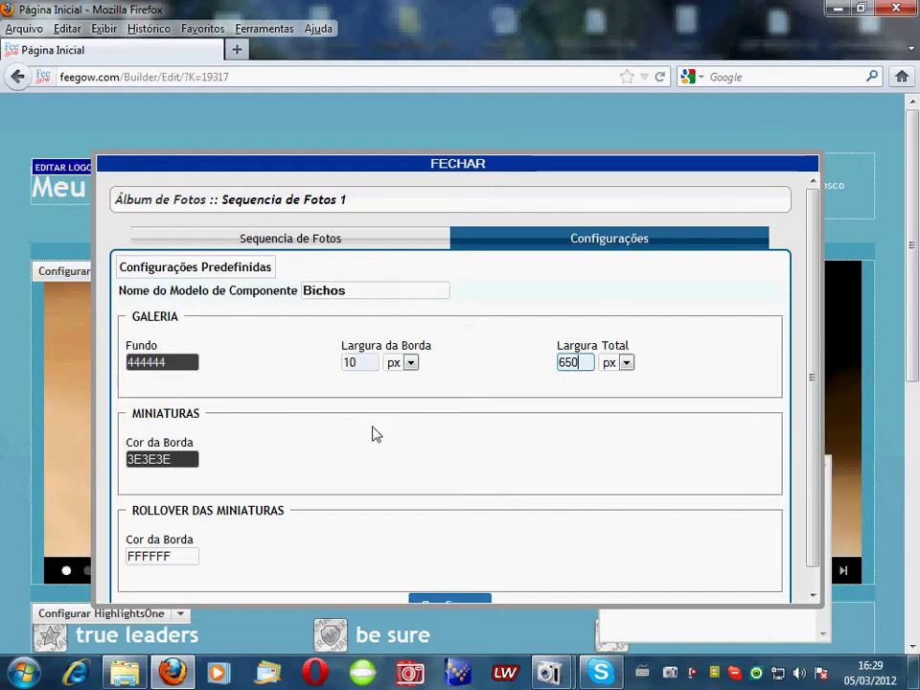
click(163, 461)
scroll(330, 450, down, 1)
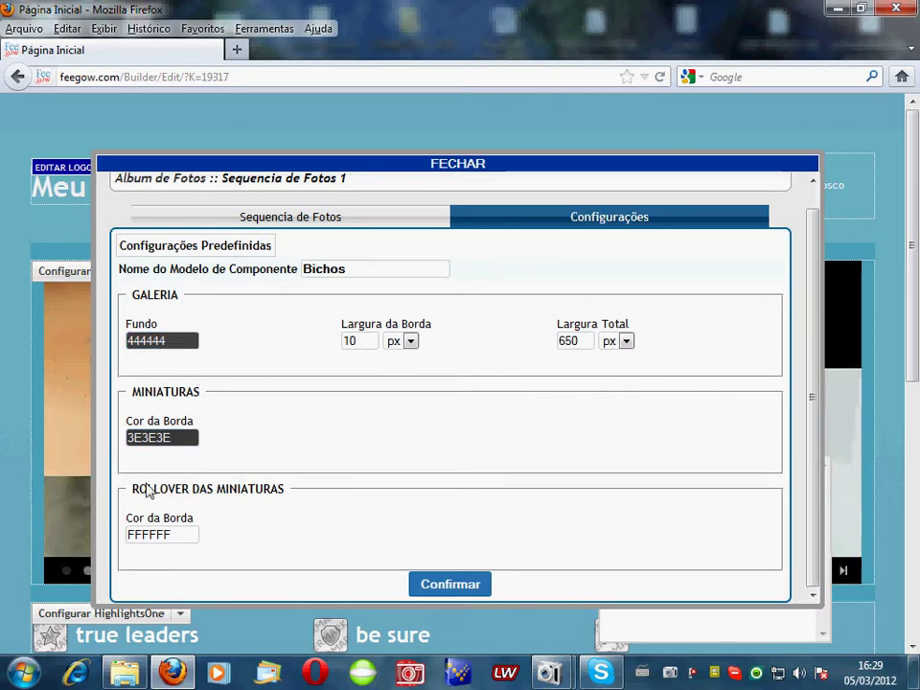
click(168, 345)
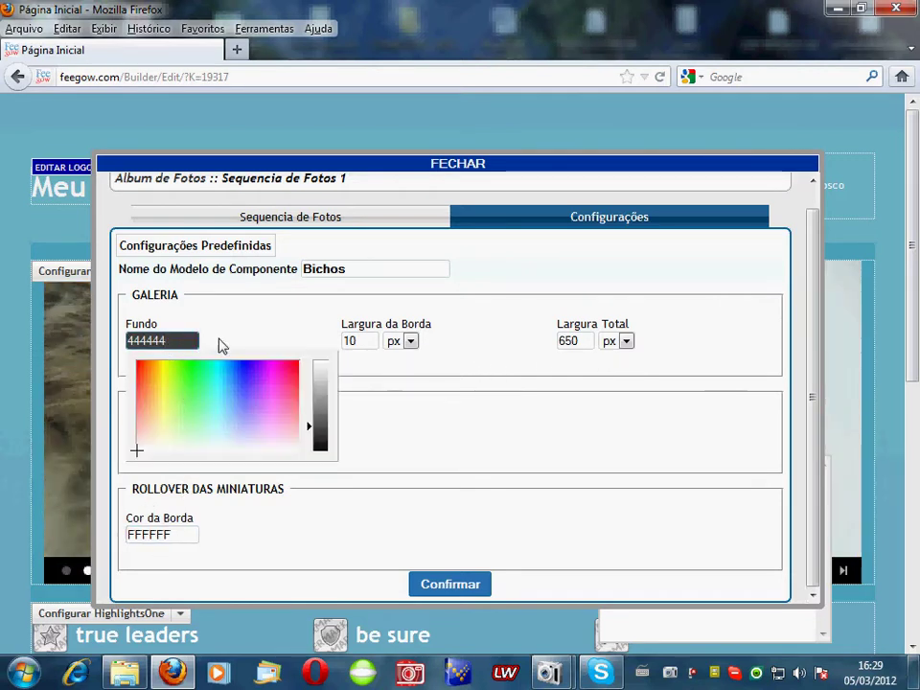
click(339, 348)
click(578, 345)
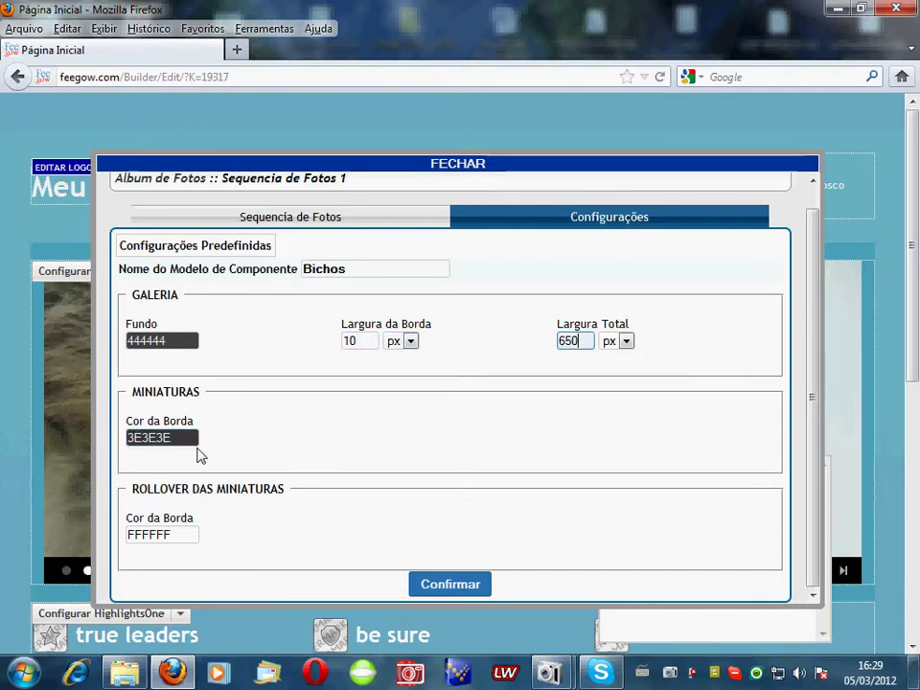
drag(187, 544, 150, 544)
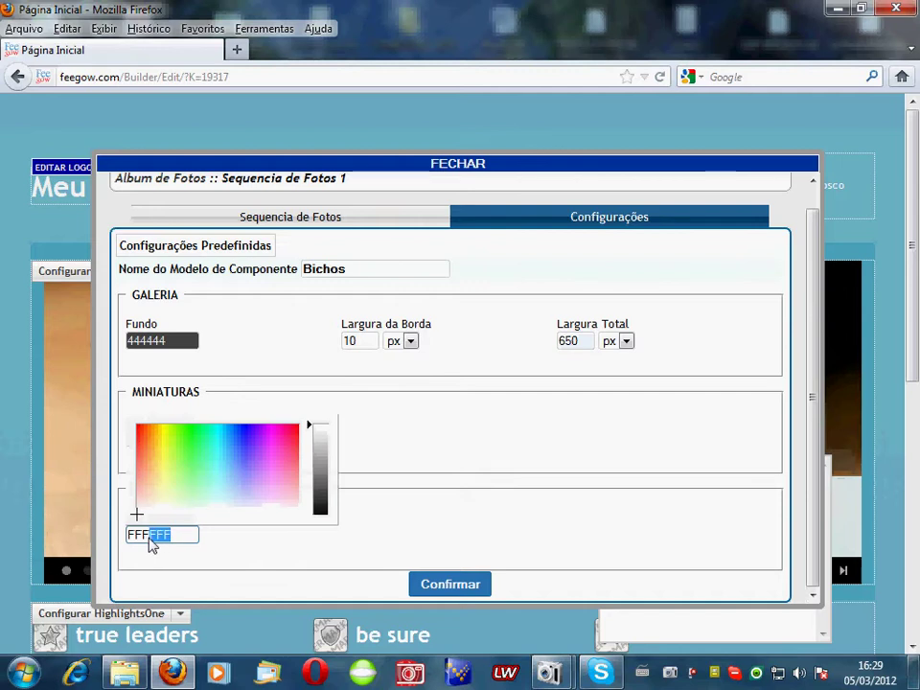
click(191, 522)
drag(155, 493, 256, 499)
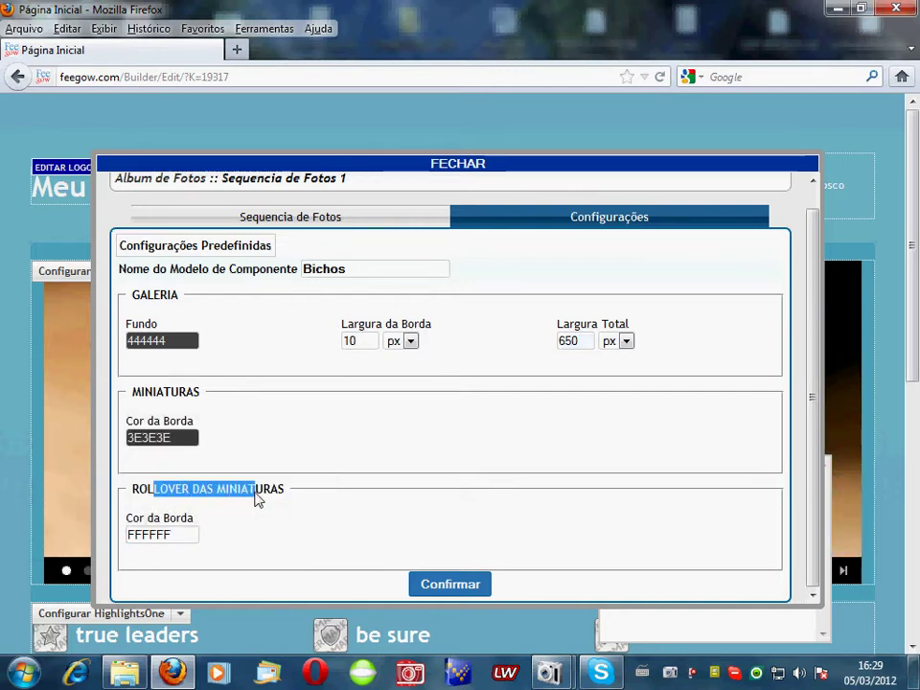
click(257, 498)
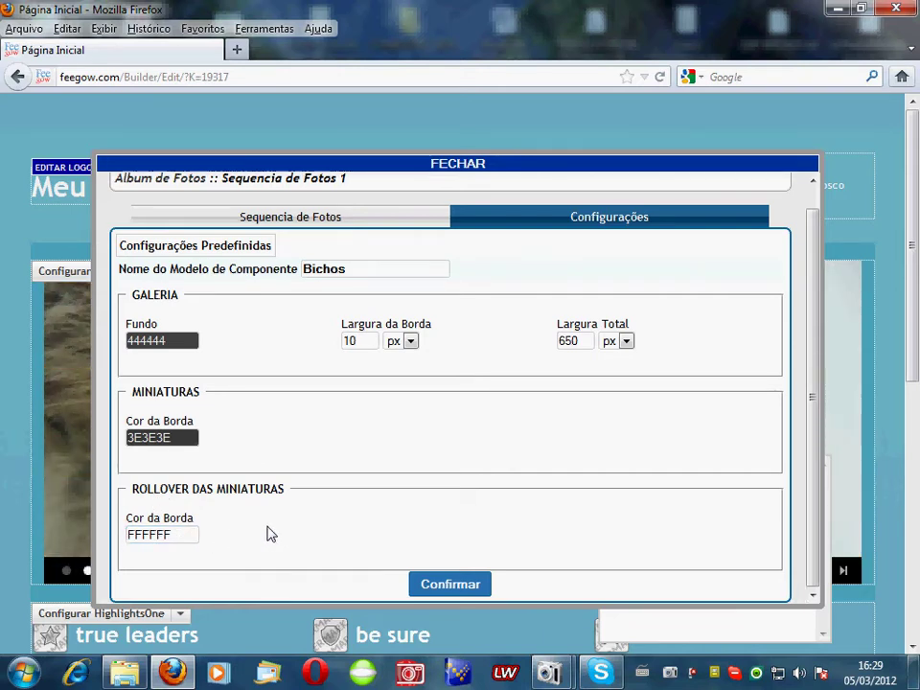
Create the Bichos photo album with the predefined settings and dismiss the creation message
drag(361, 280, 315, 286)
click(460, 302)
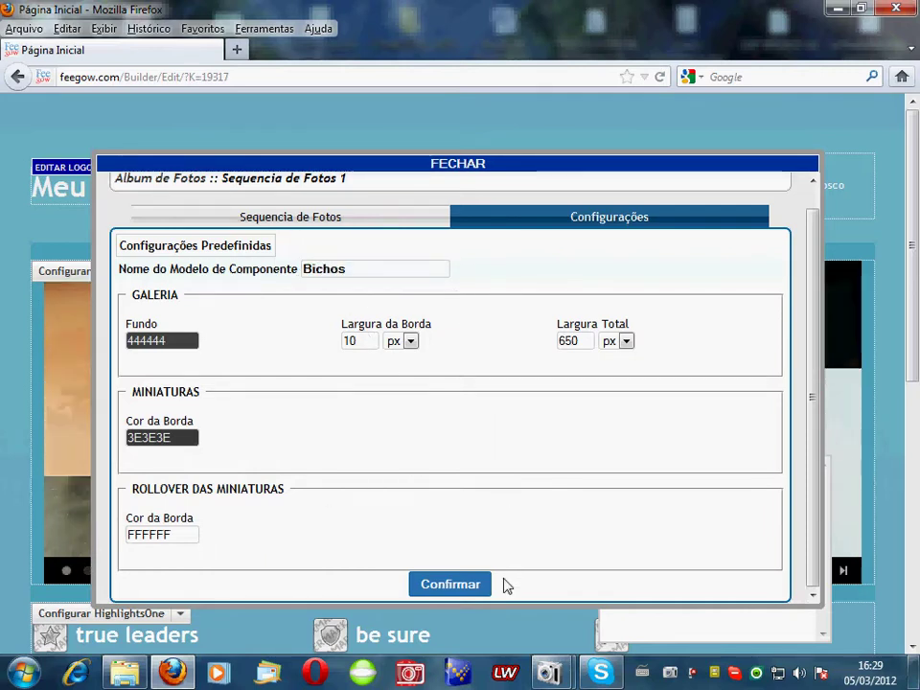
click(469, 585)
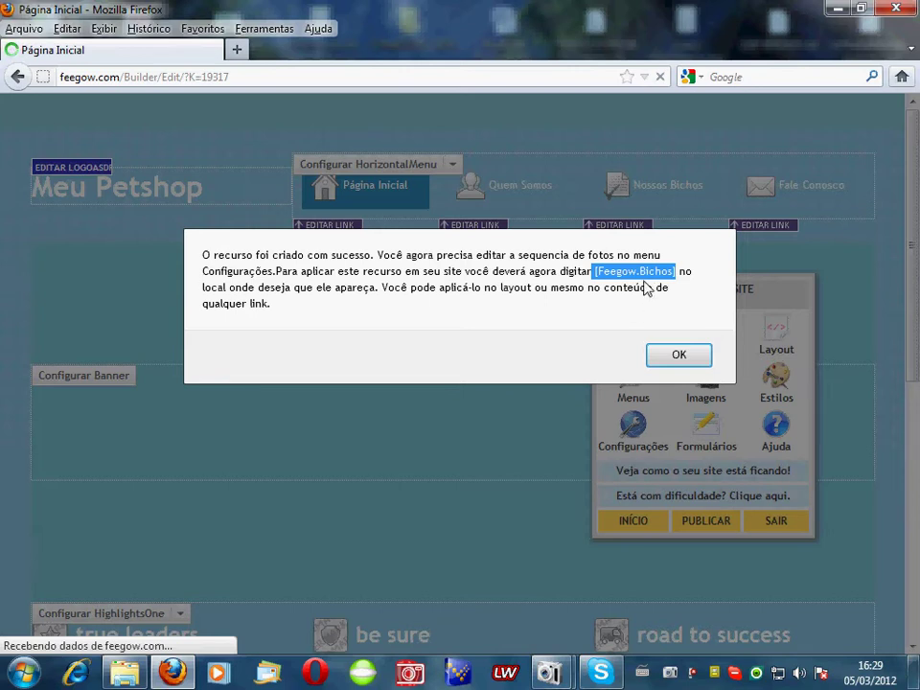
click(678, 354)
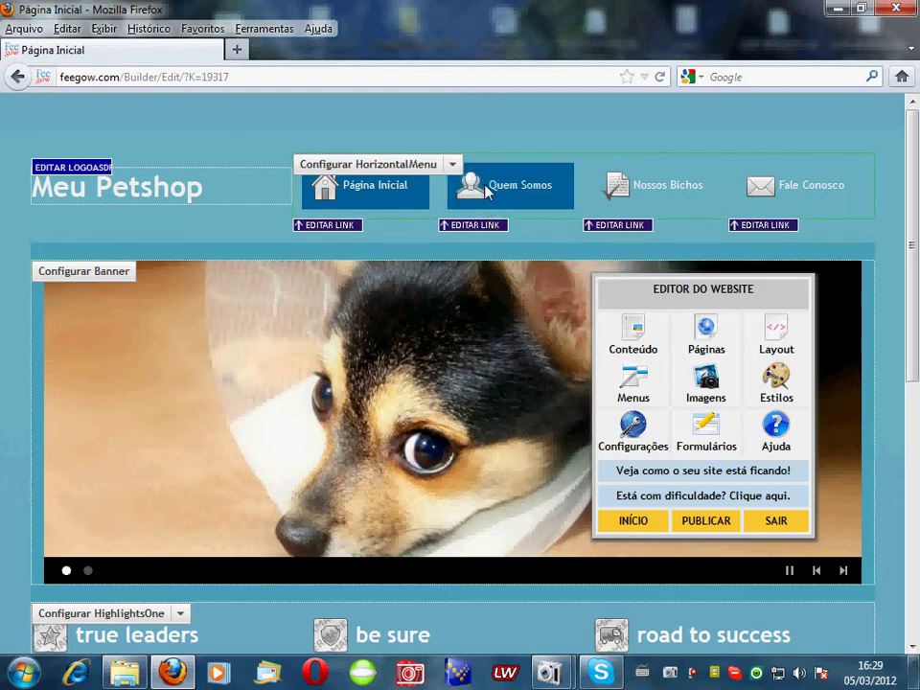
Go to the Quem Somos page and open its content for editing
click(515, 196)
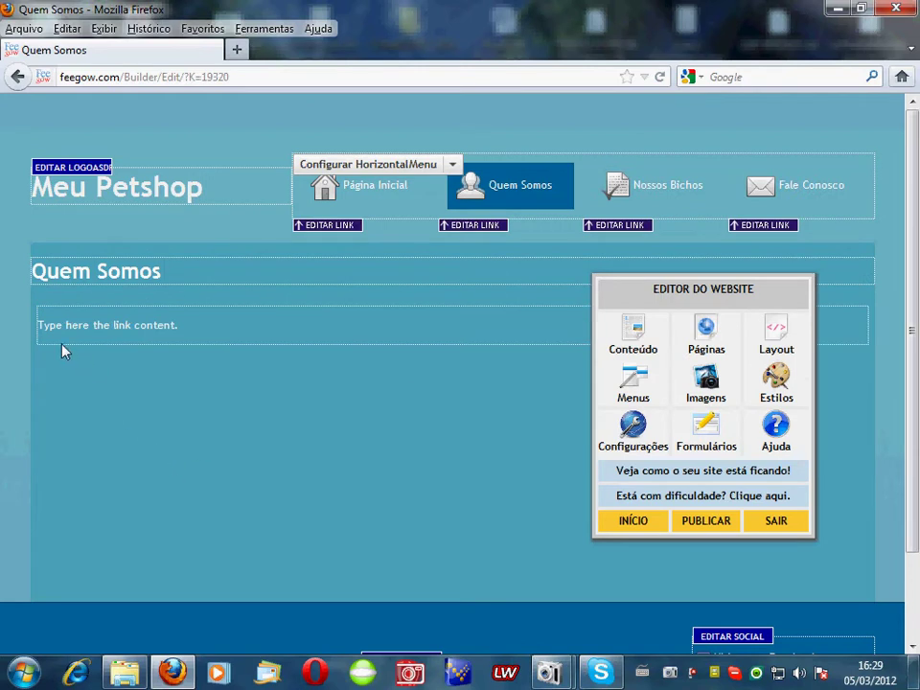
mouse_move(84, 340)
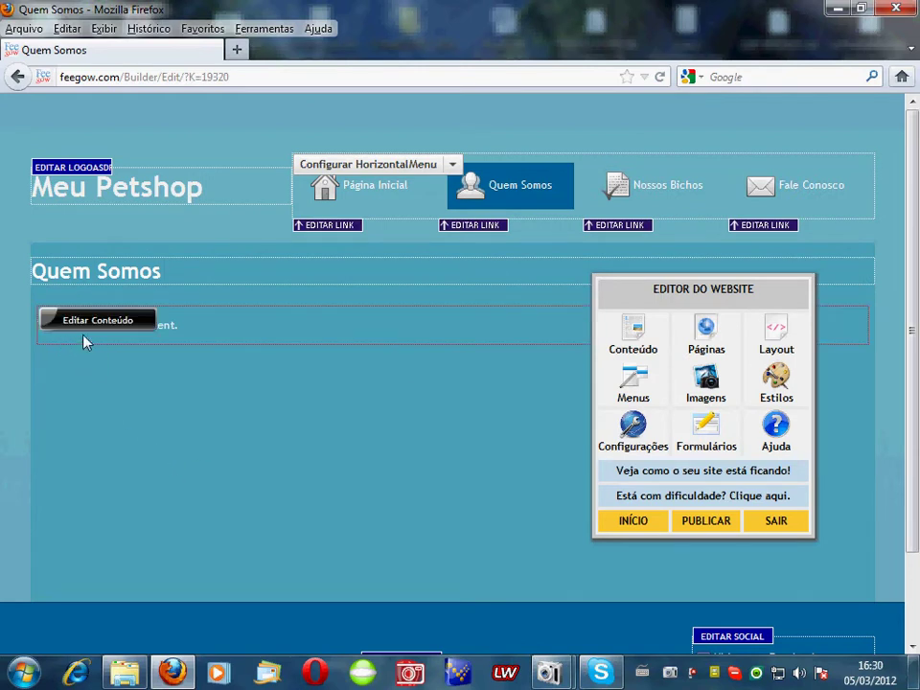
click(150, 328)
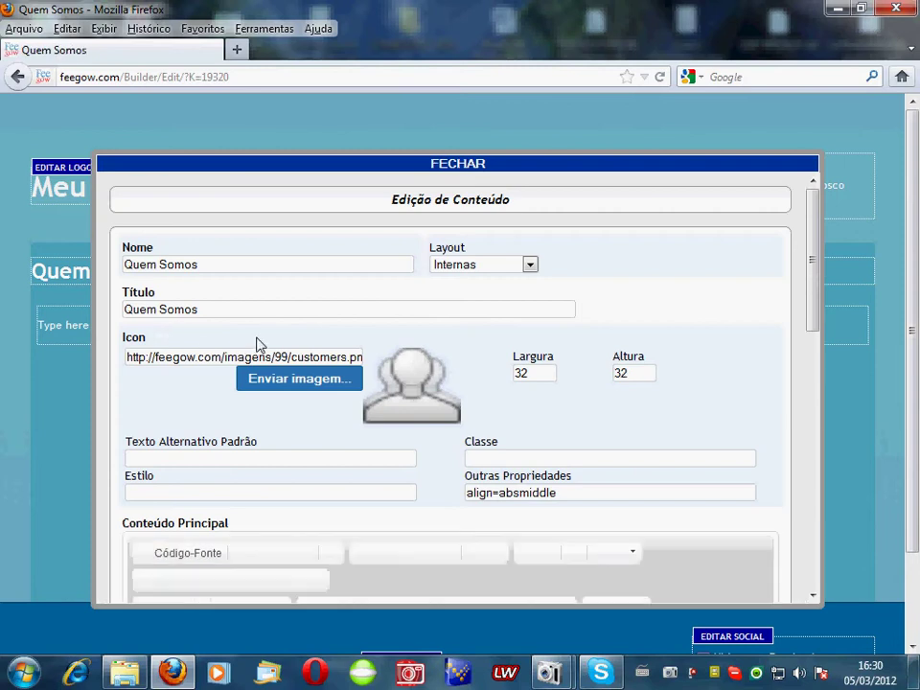
Replace the placeholder text in the page's main content with "Veja nosso álbum de bichos."
scroll(297, 511, down, 2)
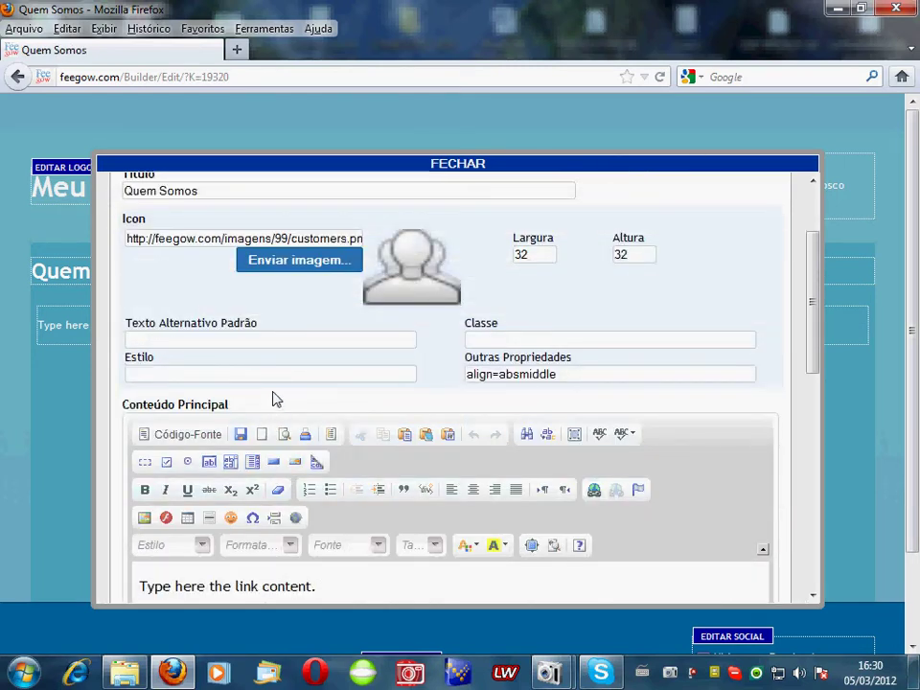
scroll(273, 399, down, 8)
scroll(318, 417, up, 4)
scroll(192, 364, up, 2)
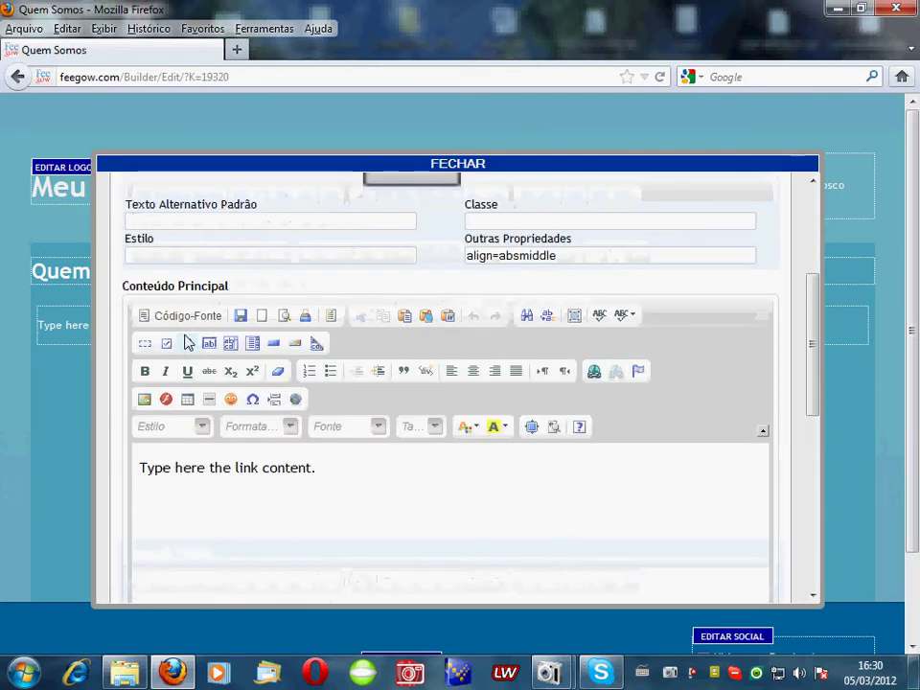
drag(353, 516, 94, 374)
text(Veja nosso)
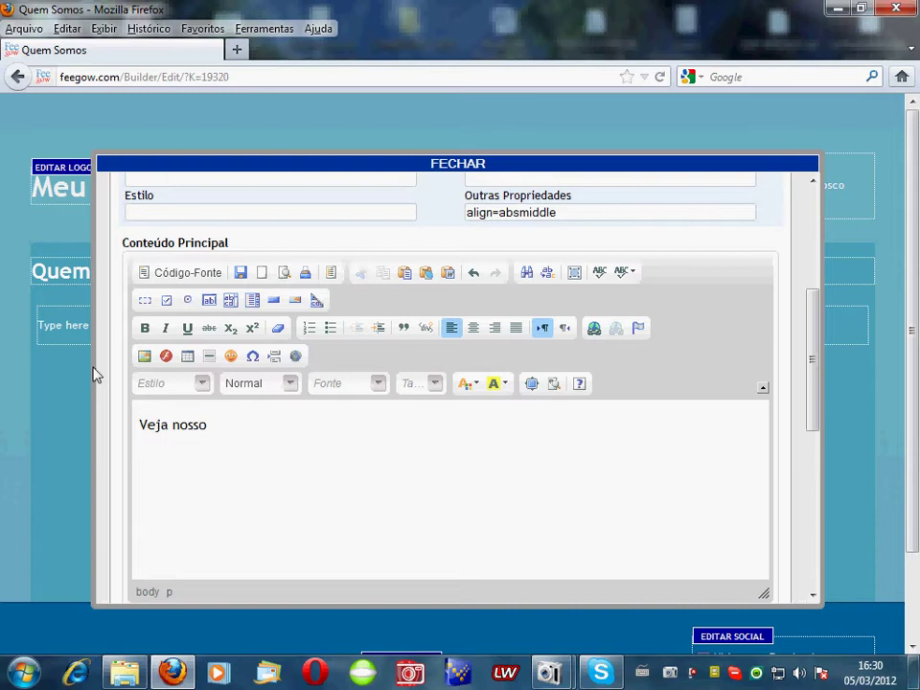
text( álbum de )
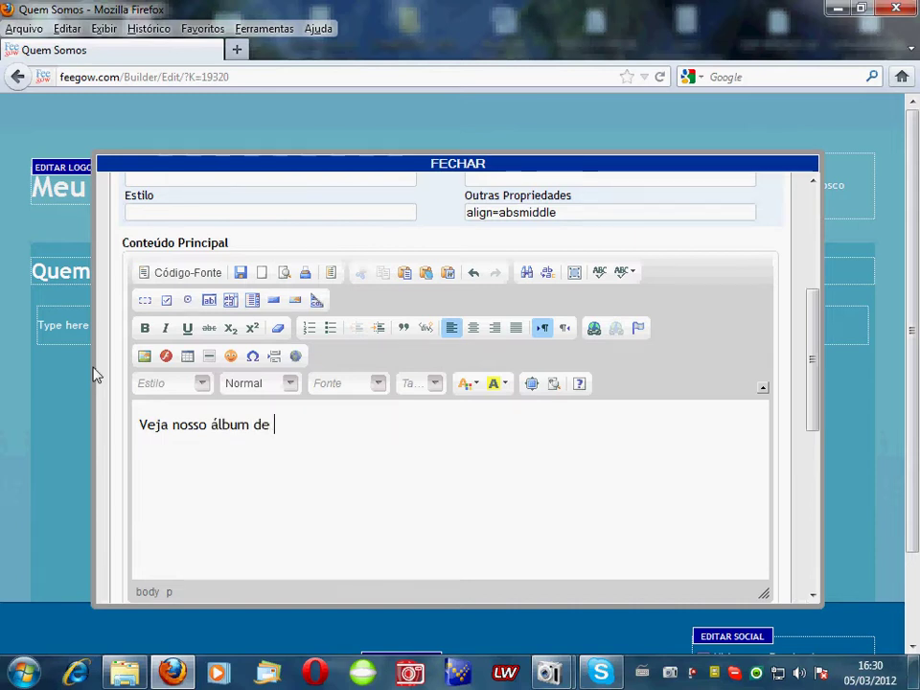
text(bichos)
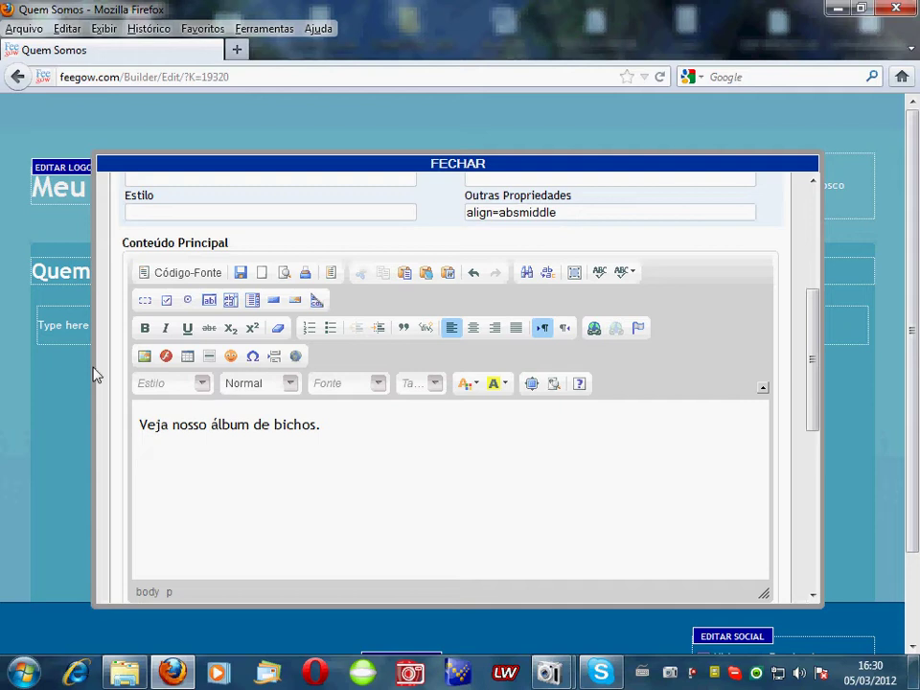
text(.)
Add the album tag [Feegow.Bichos] on a new line below the sentence and save the page content
key(Return)
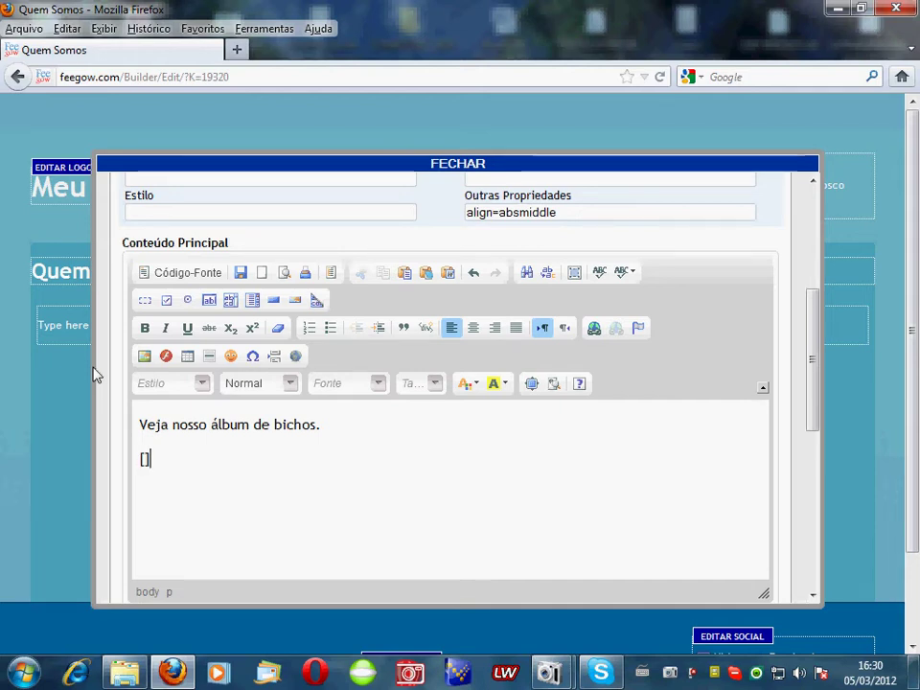
text([Feegow.B)
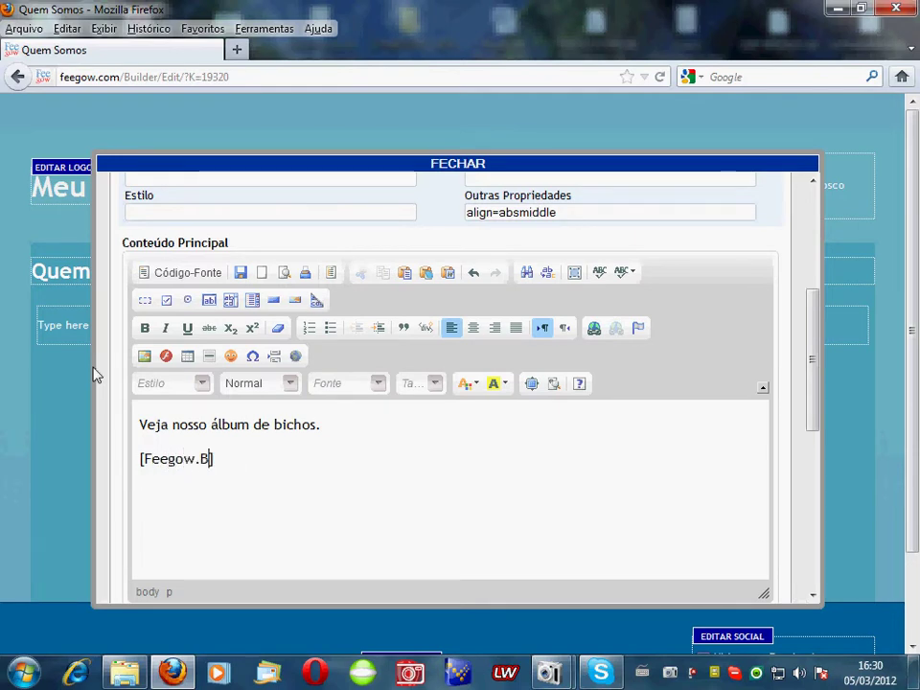
text(ichos])
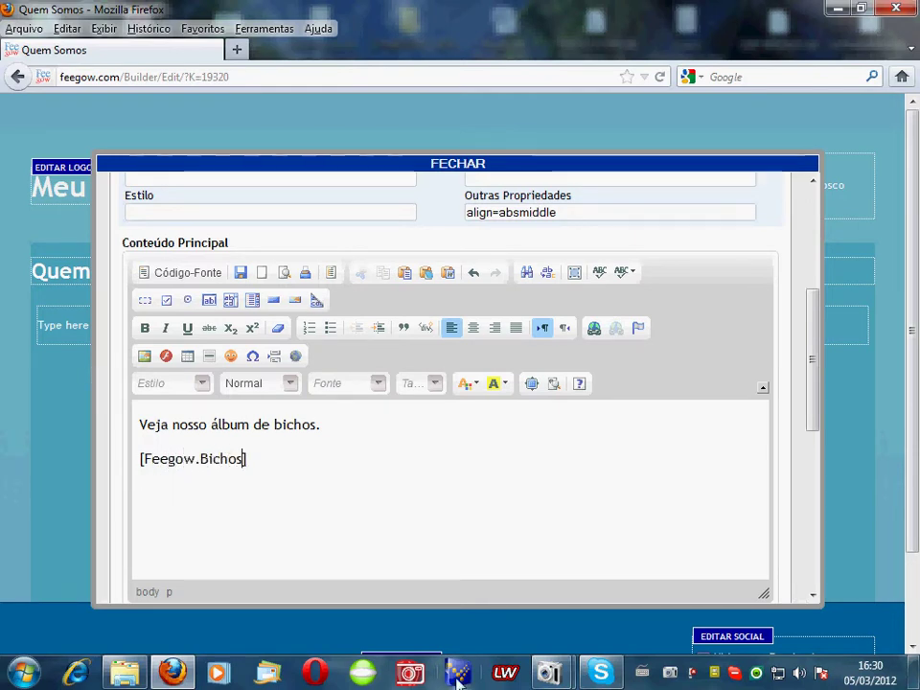
scroll(302, 281, down, 5)
scroll(238, 319, up, 5)
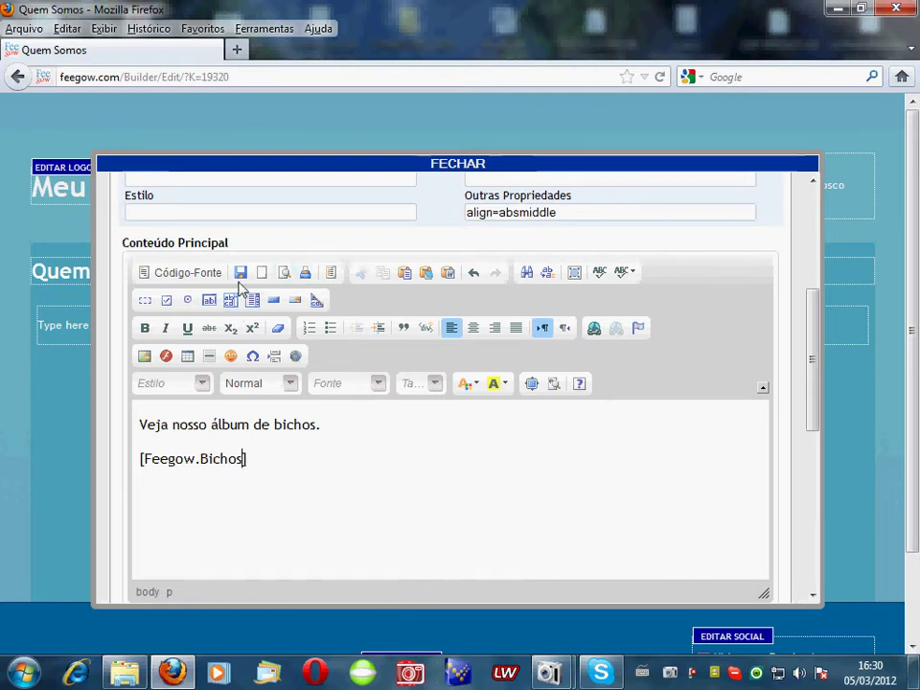
click(240, 273)
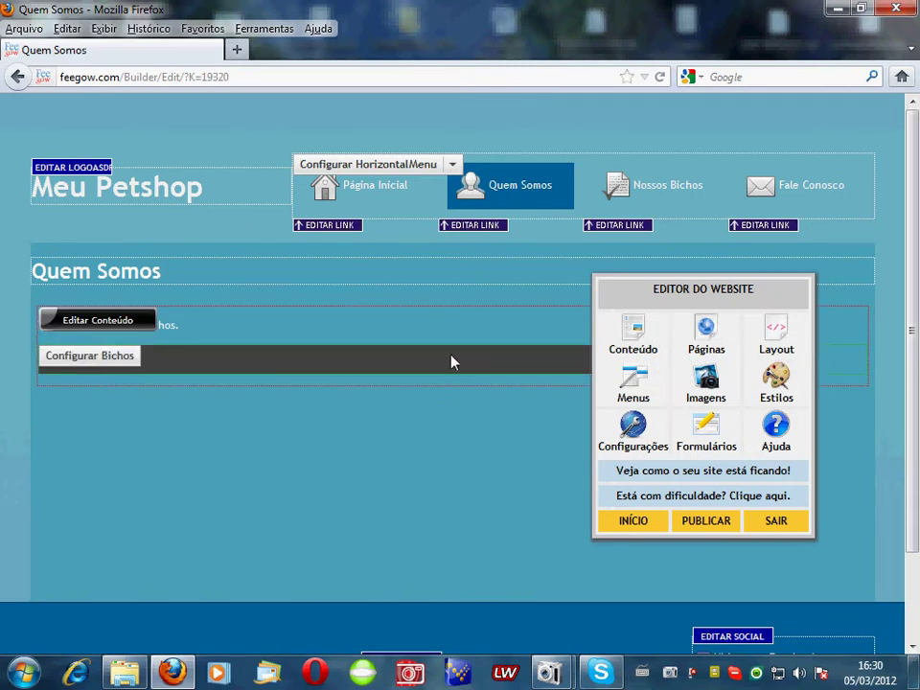
Open the Bichos album configuration and add 01.jpg as a new item in its photo sequence
click(115, 360)
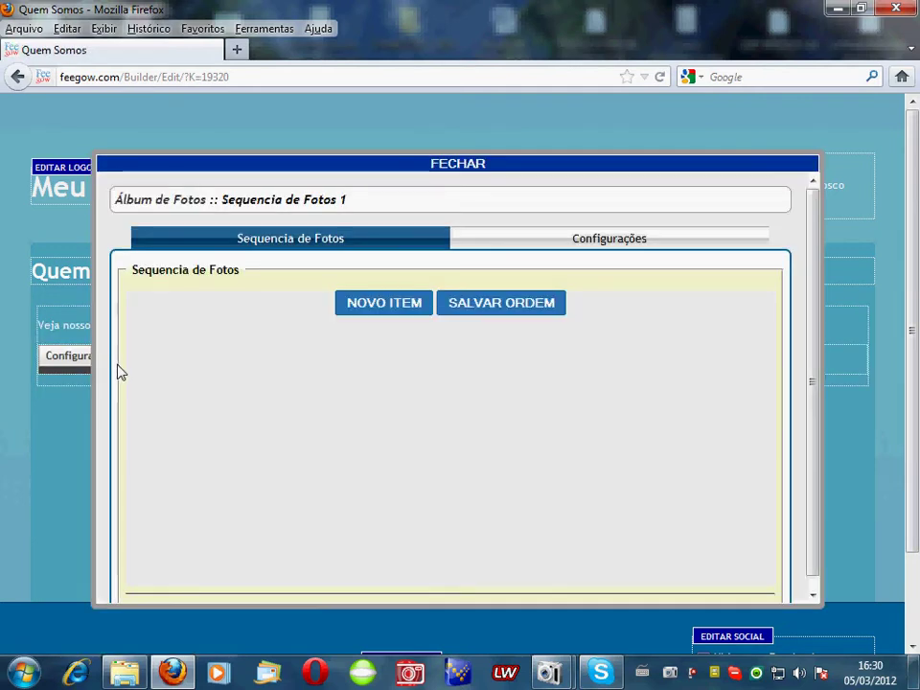
click(404, 311)
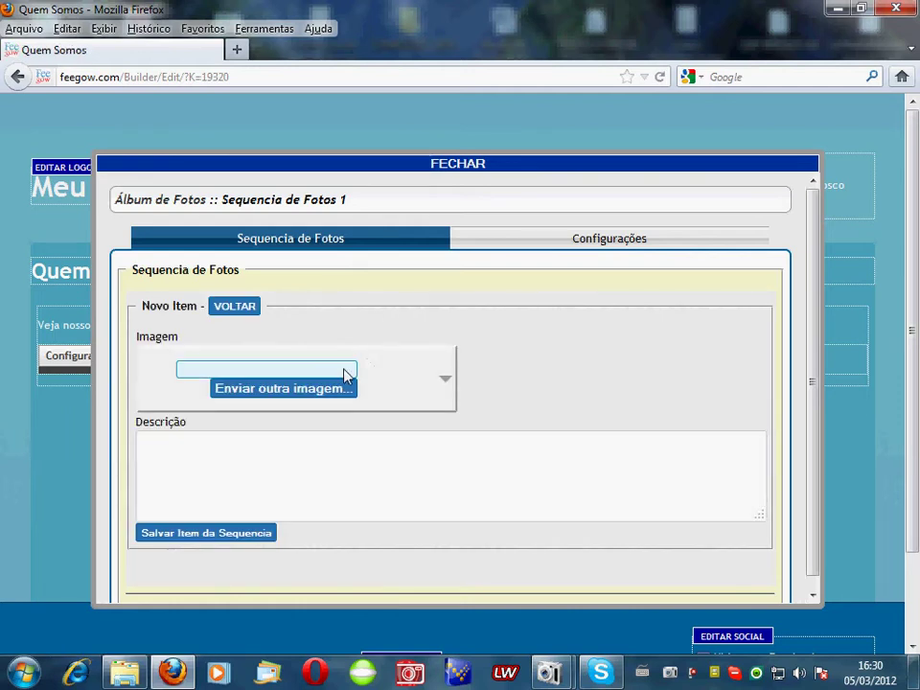
click(443, 382)
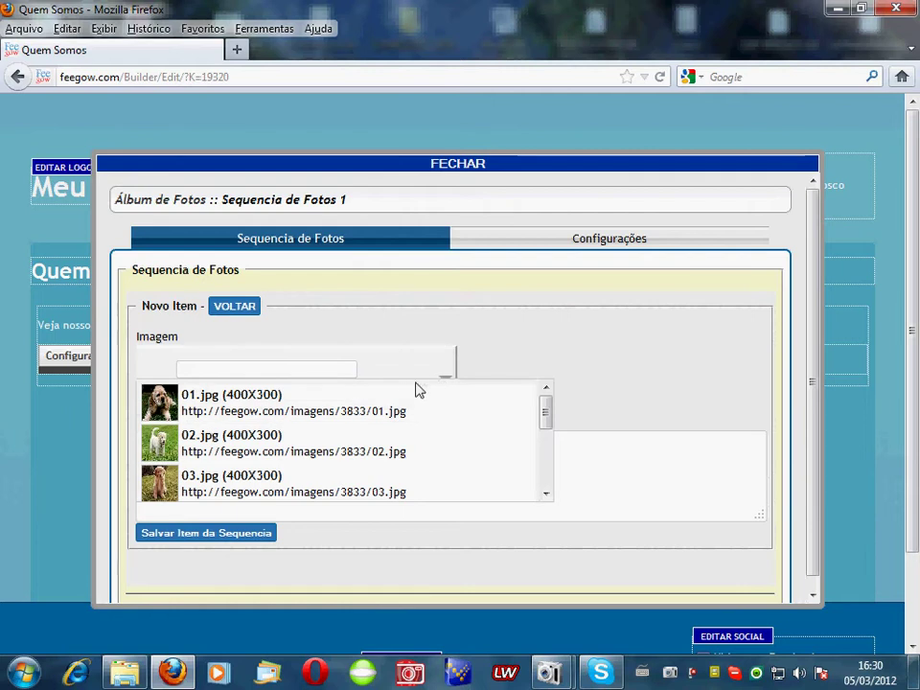
mouse_move(546, 426)
mouse_down()
mouse_move(561, 489)
mouse_move(548, 426)
mouse_up()
click(174, 414)
click(221, 447)
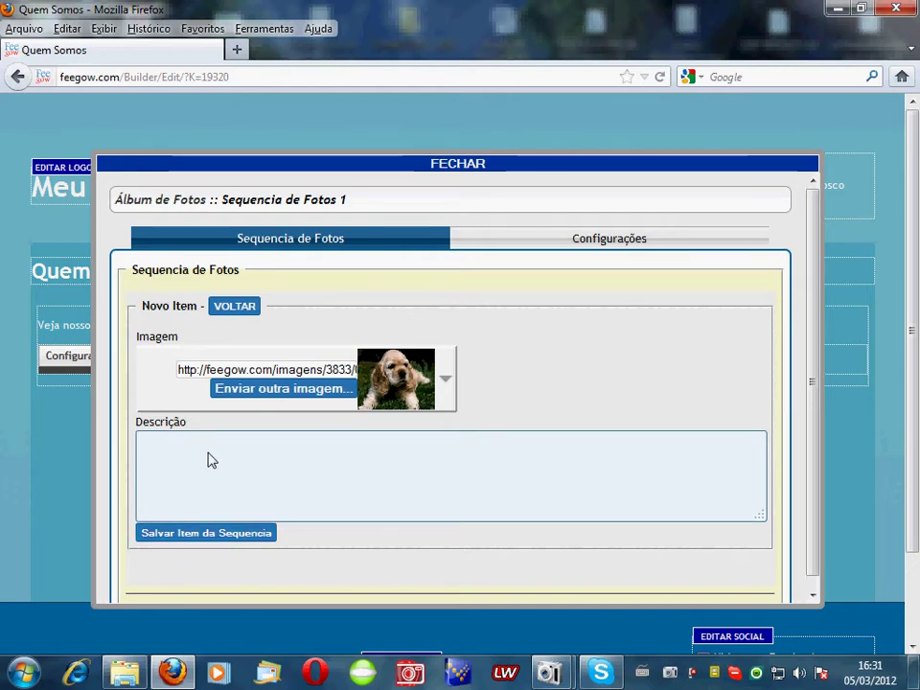
click(220, 539)
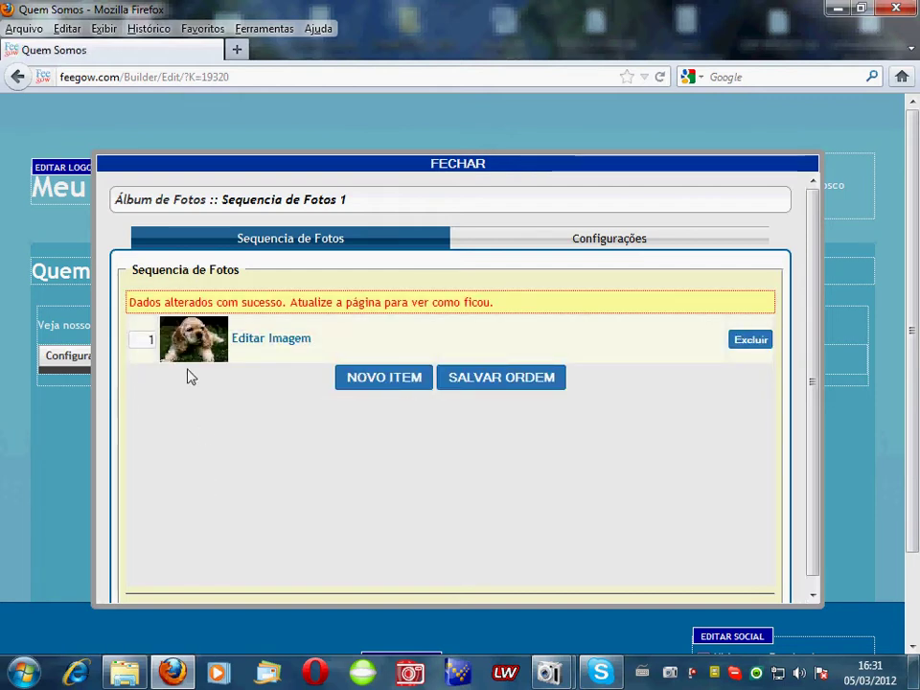
Add 02.jpg as the second item of the album's photo sequence and save it
click(357, 377)
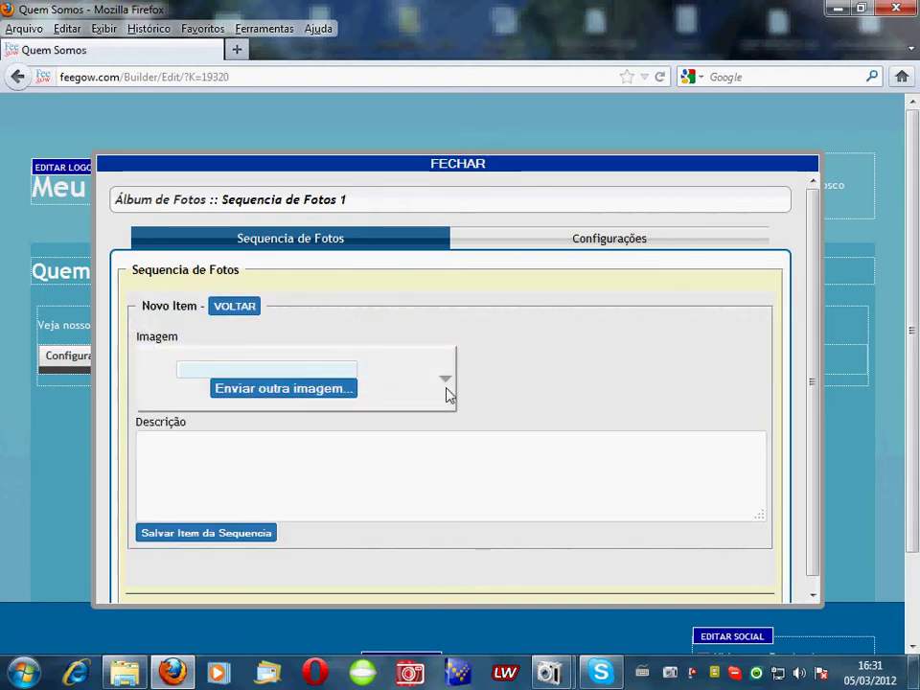
click(446, 393)
click(240, 452)
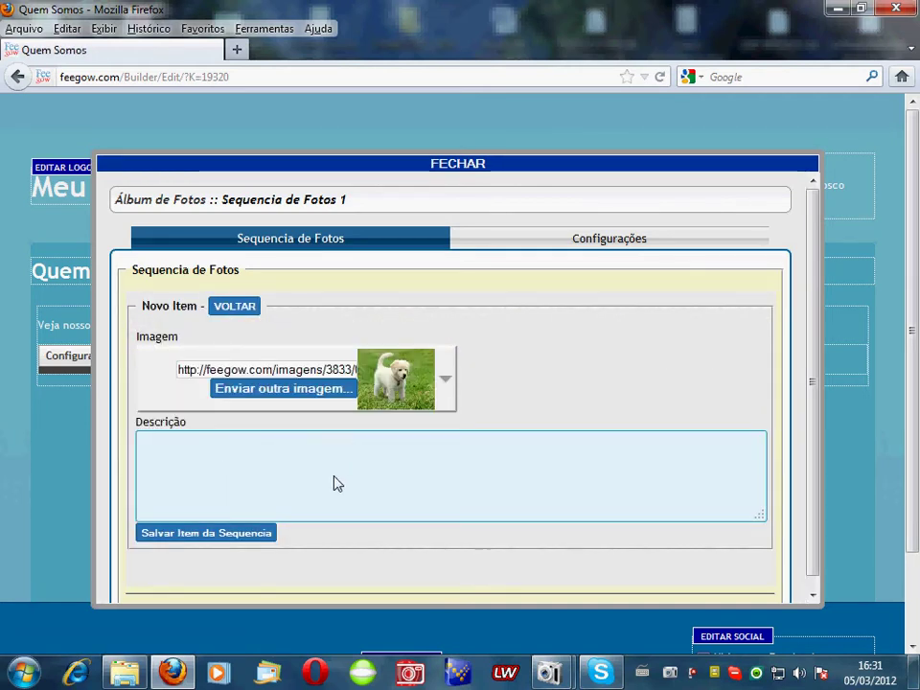
click(255, 536)
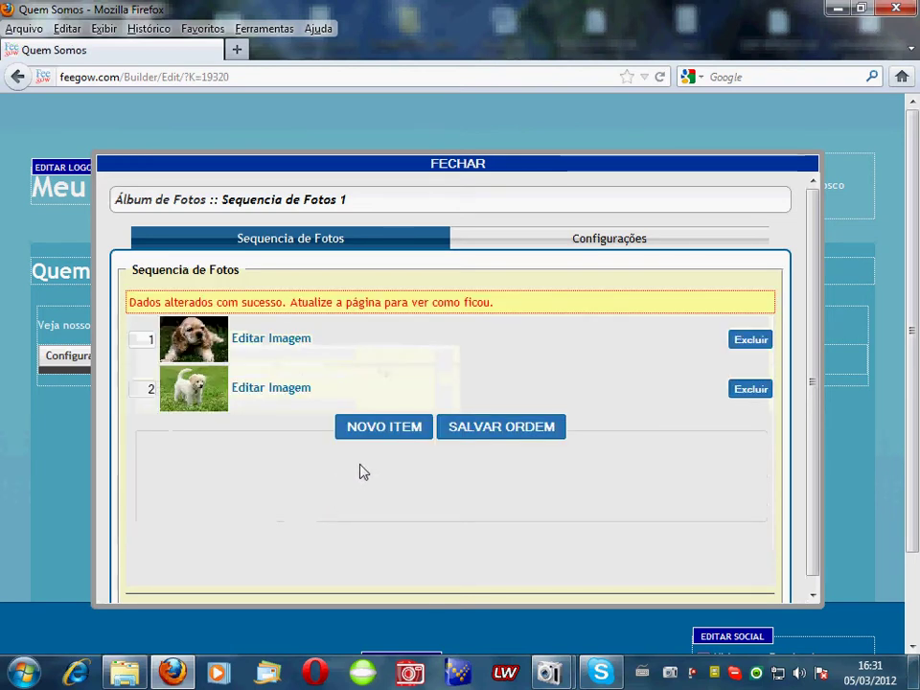
Add 03.jpg as the third item of the album's photo sequence and save it
click(387, 428)
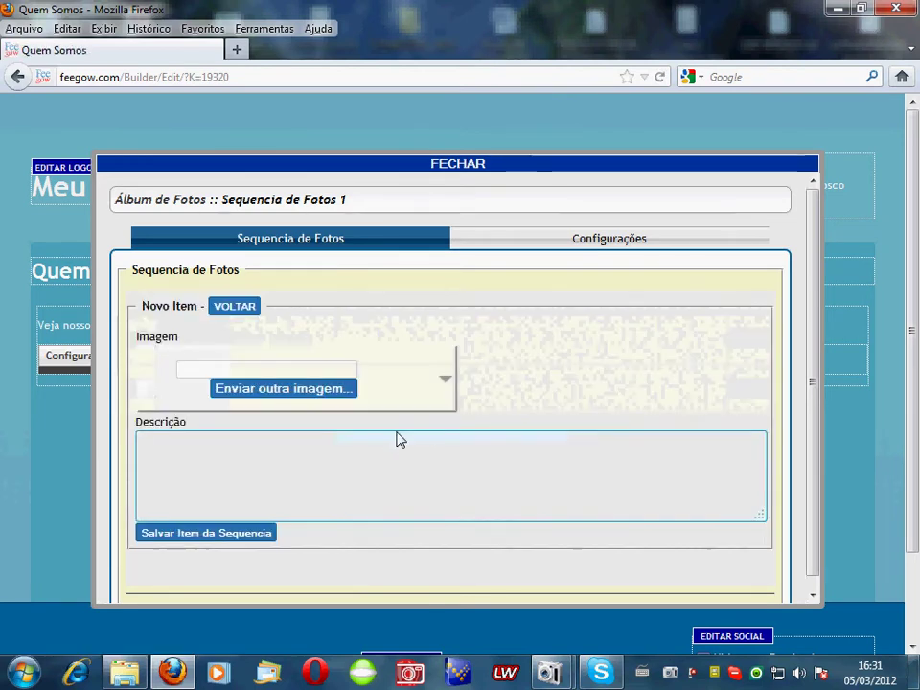
click(447, 380)
click(308, 488)
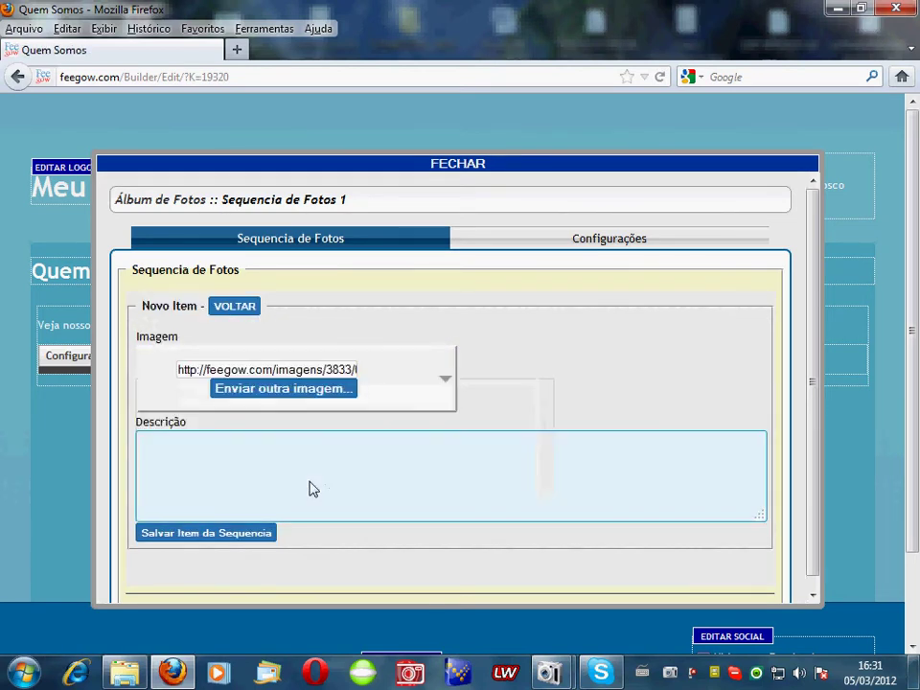
click(247, 537)
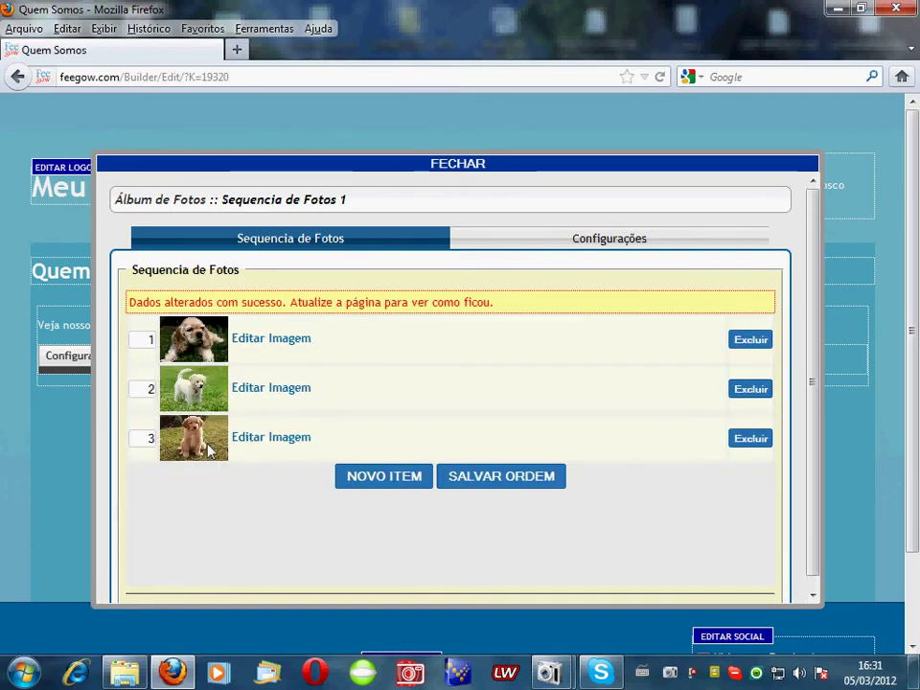
Add 04.jpg as the fourth item of the album's photo sequence and save it
click(404, 496)
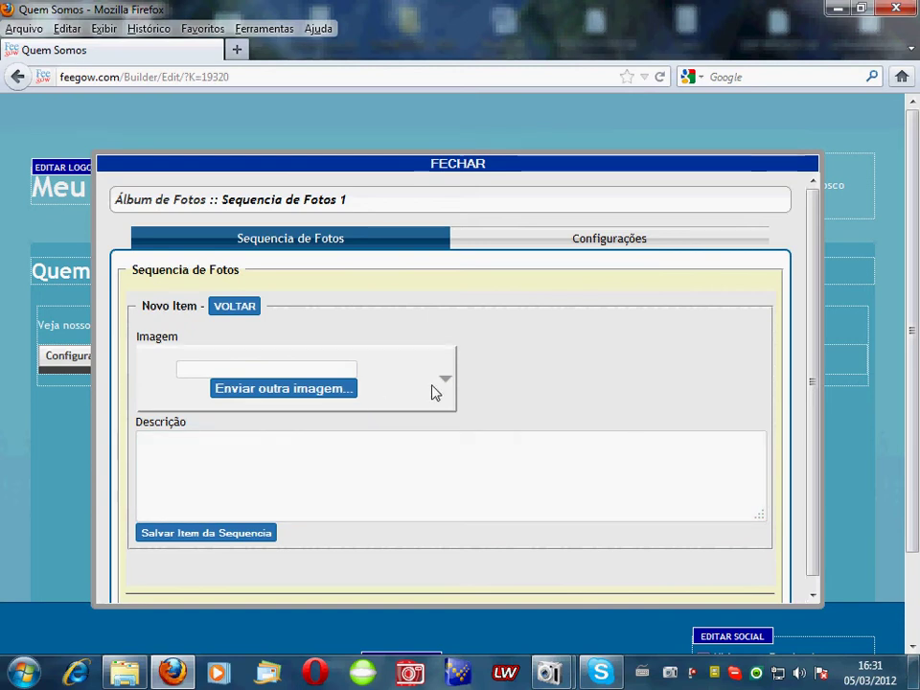
click(434, 390)
scroll(543, 464, down, 2)
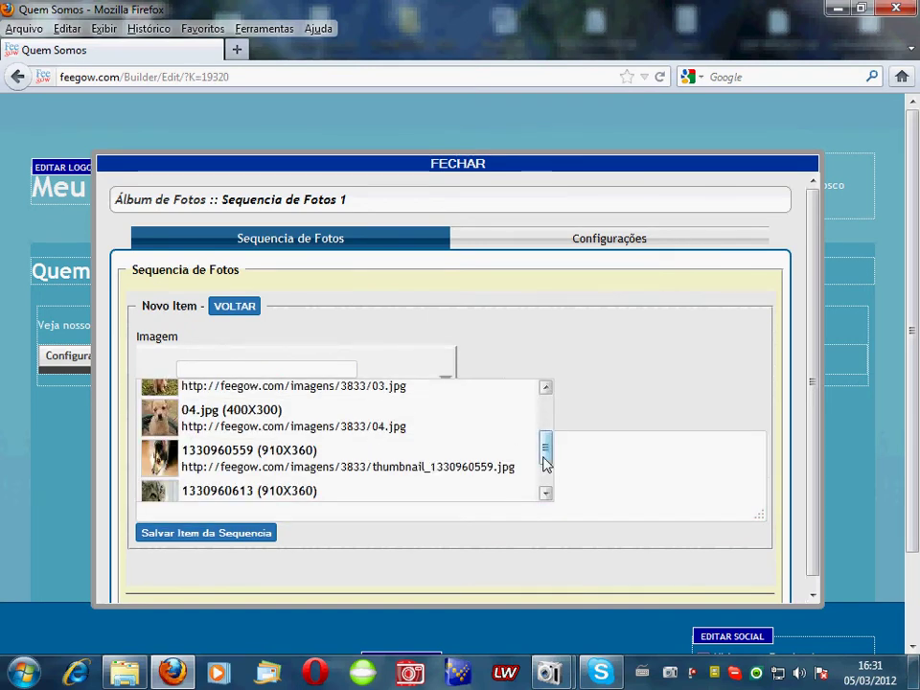
click(211, 422)
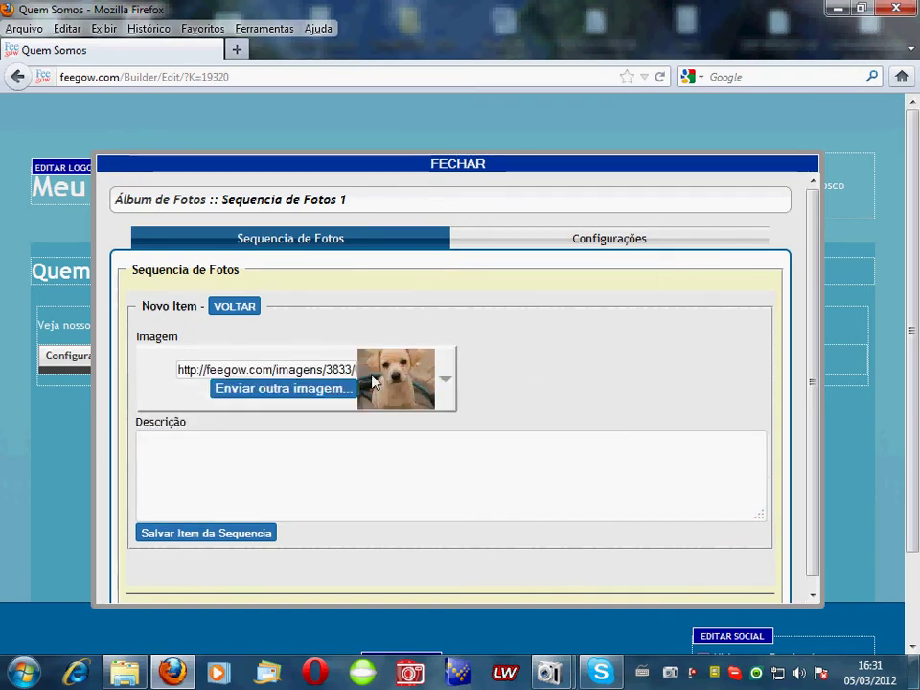
click(259, 533)
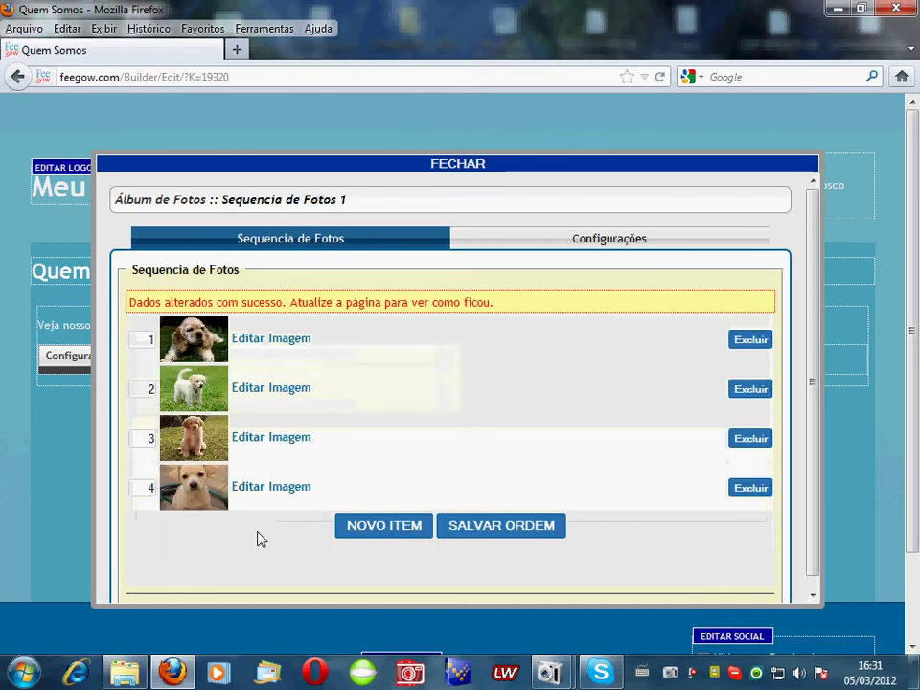
From a new sequence item, view the image upload window and its file chooser, and close both without uploading anything
click(384, 526)
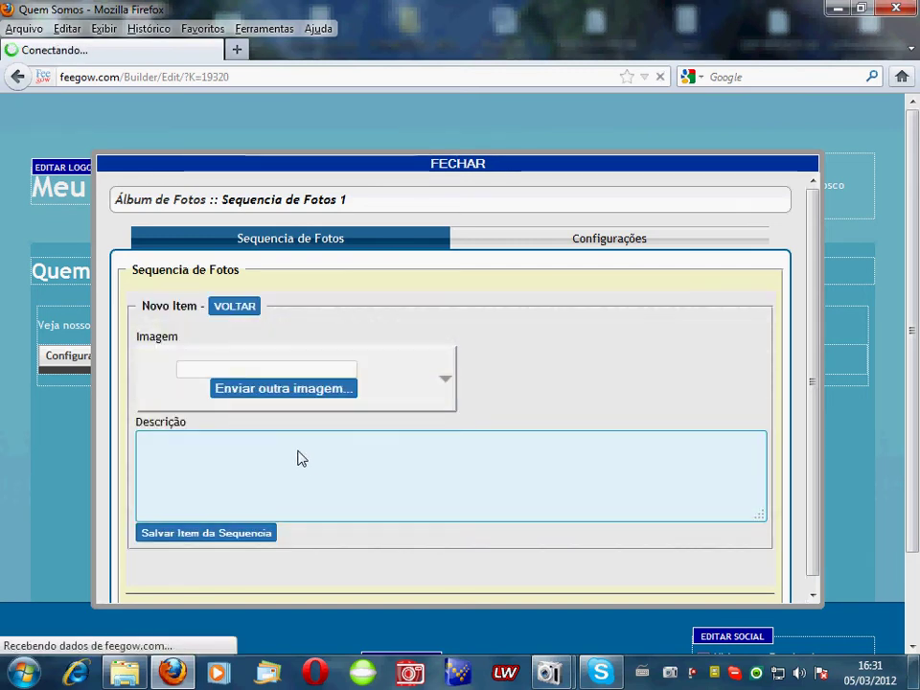
click(272, 394)
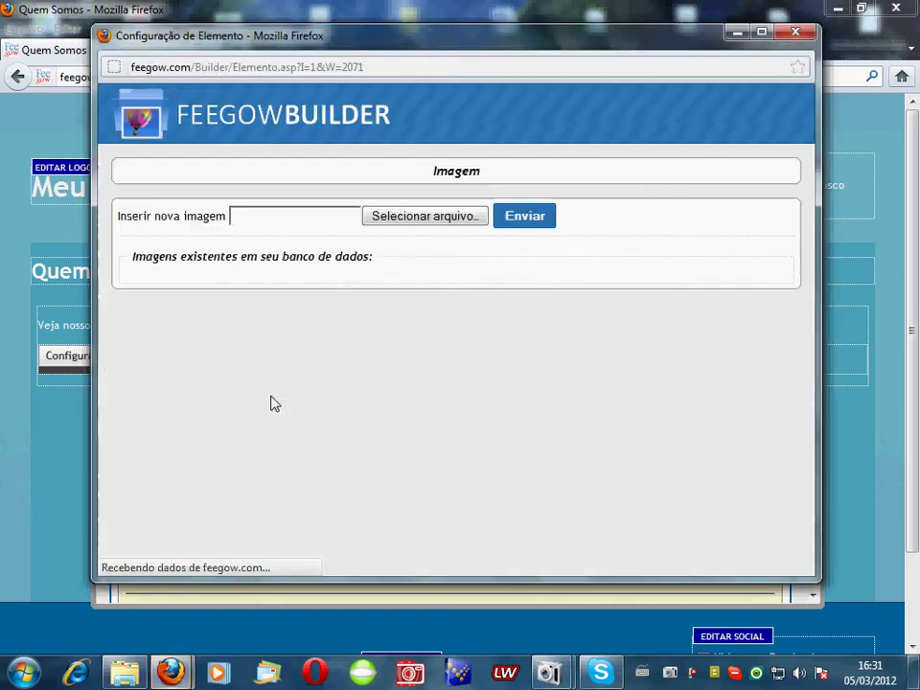
click(433, 221)
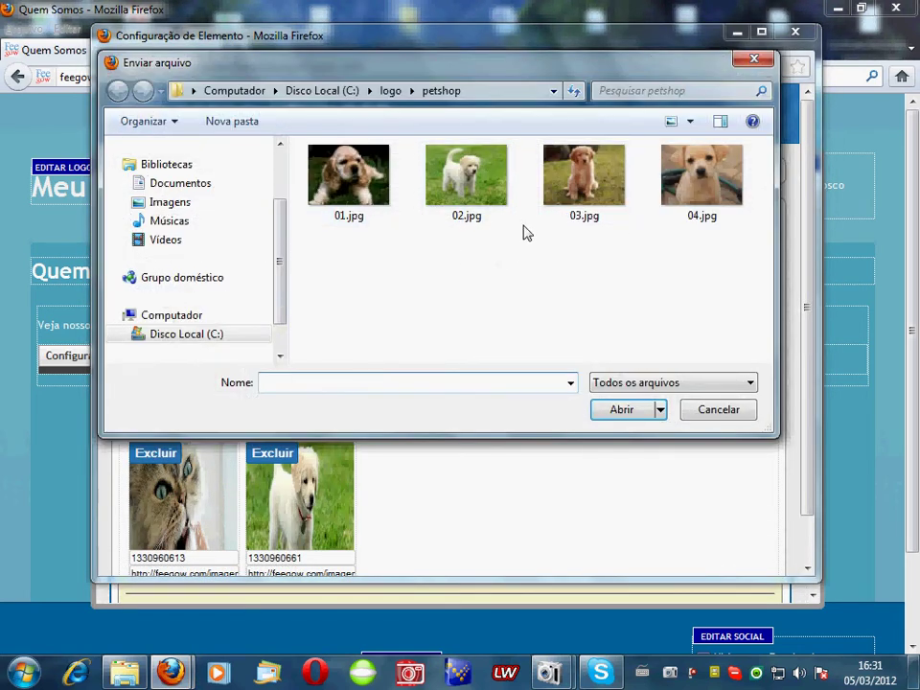
click(765, 61)
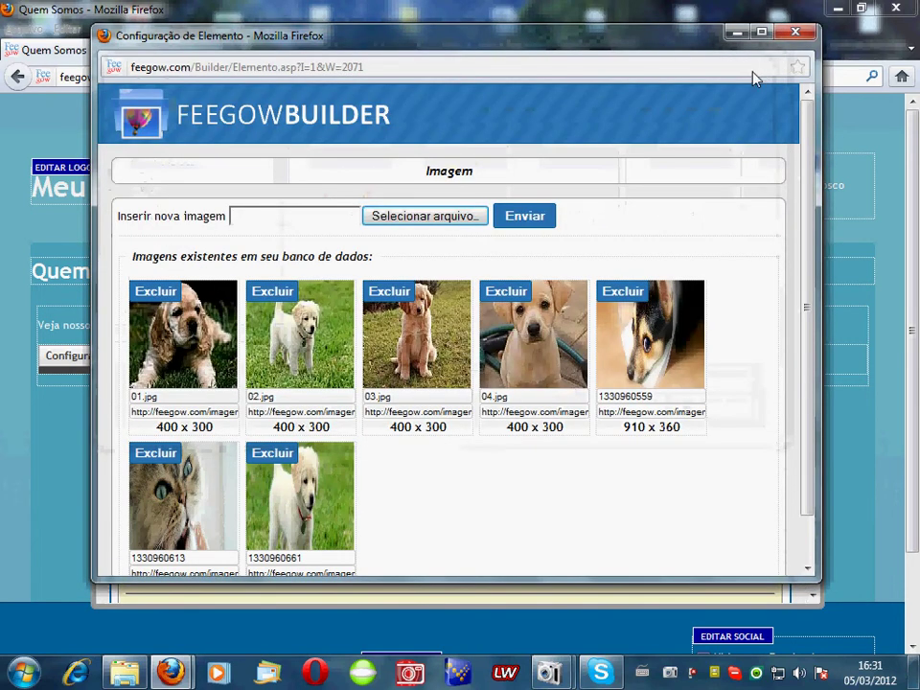
click(795, 35)
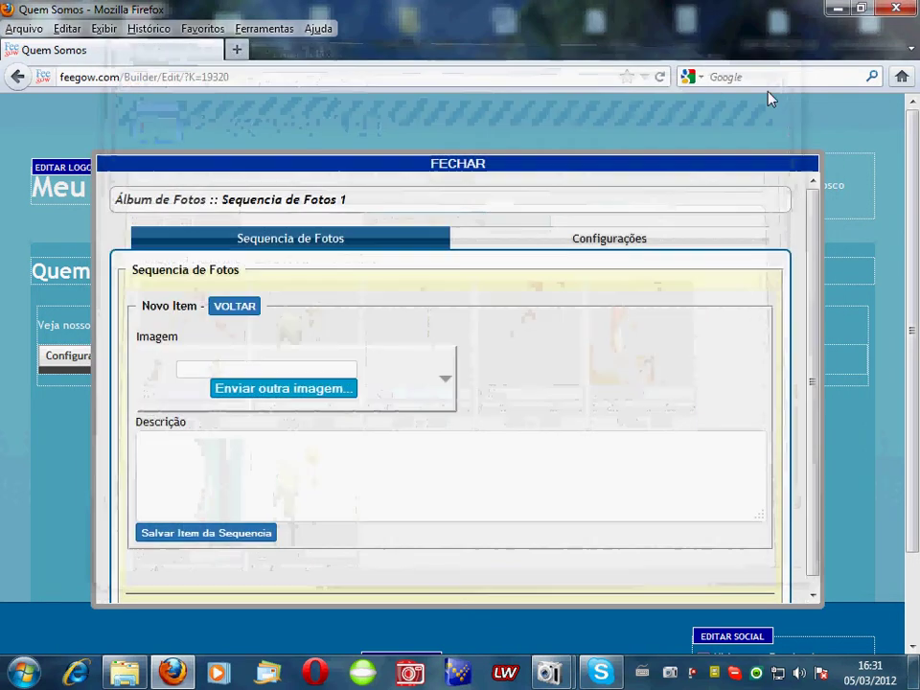
Search the existing images for 01 and for 03, and return to the photo sequence without saving the new item
click(339, 388)
text(01)
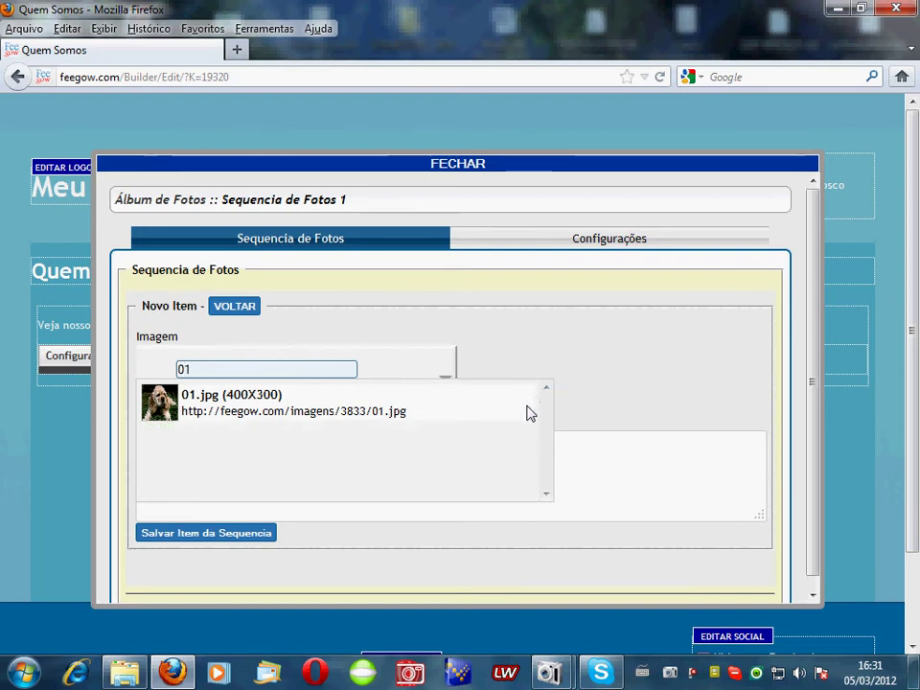
key(BackSpace)
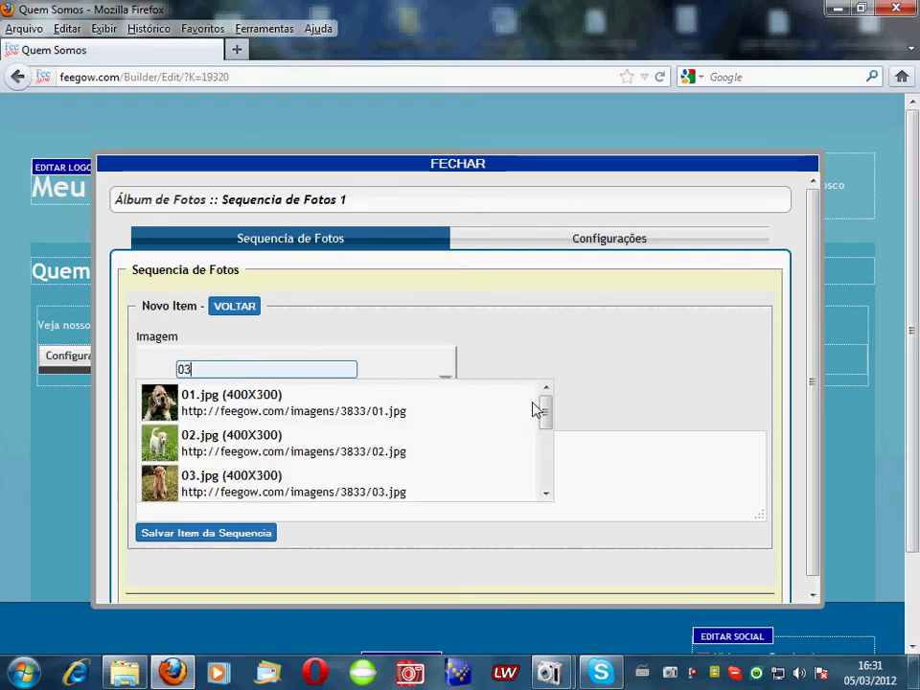
text(3)
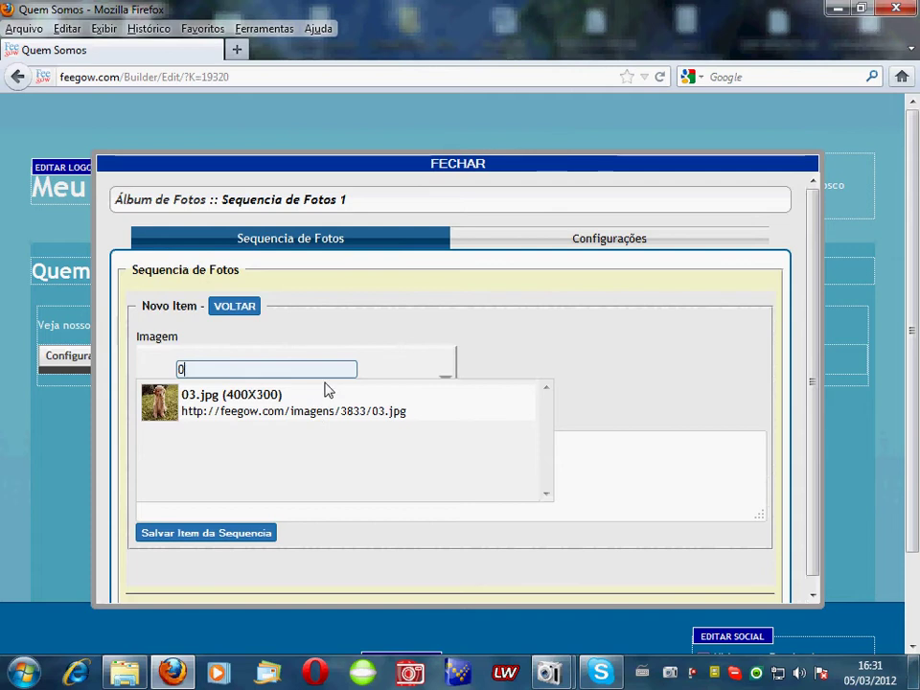
click(326, 395)
click(238, 309)
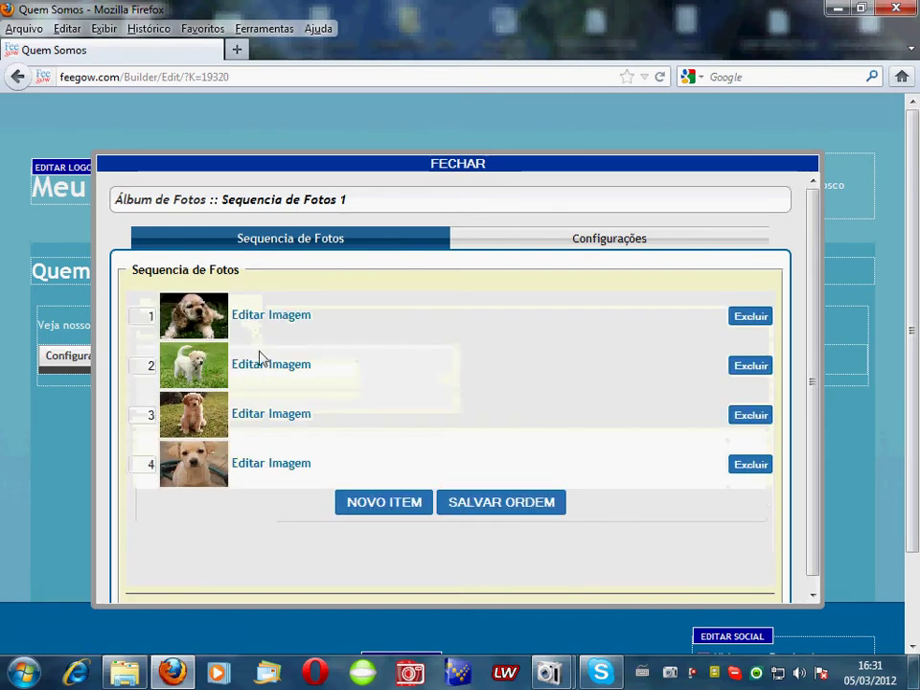
click(147, 320)
double_click(148, 365)
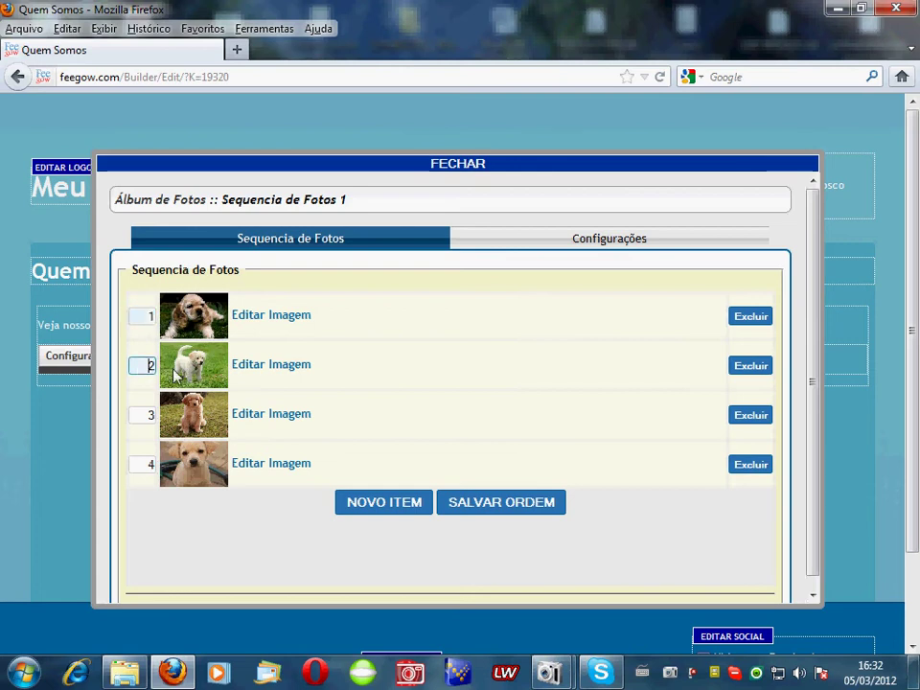
double_click(150, 414)
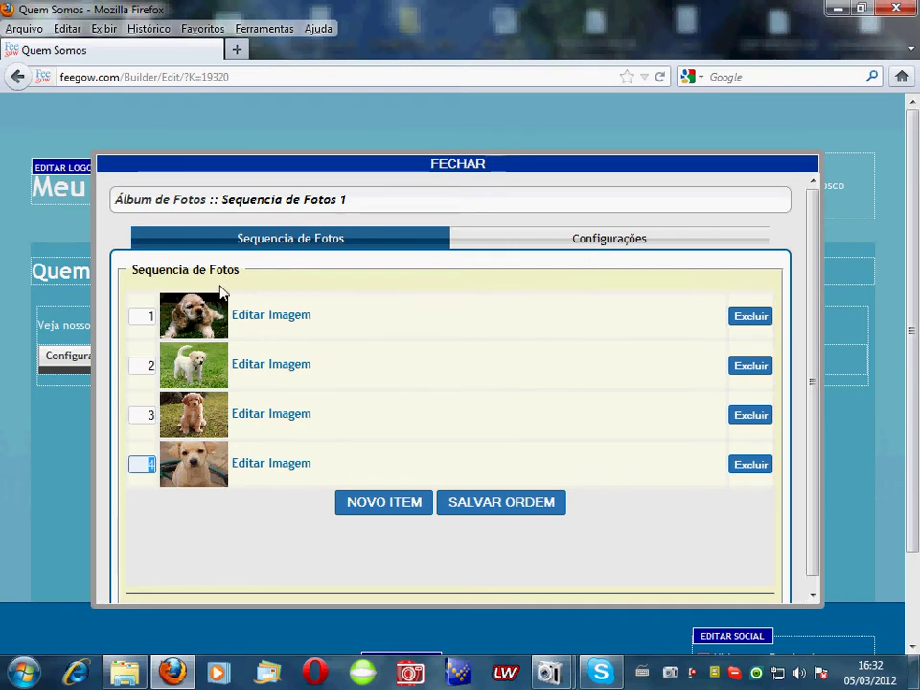
Close the album configuration, reload the Quem Somos page, and browse the album's enlarged photos from first to last
click(279, 168)
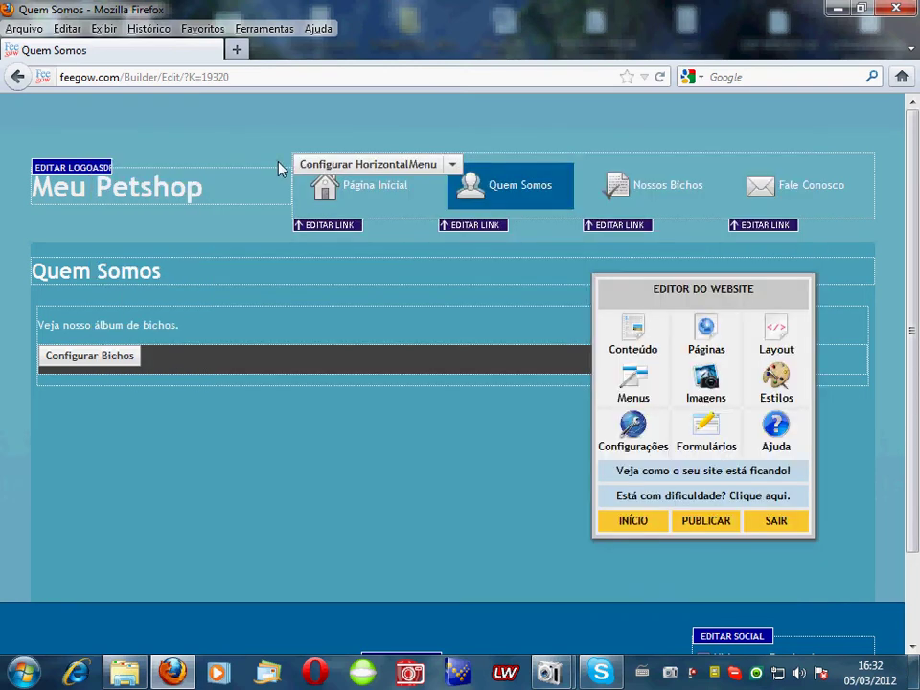
click(661, 77)
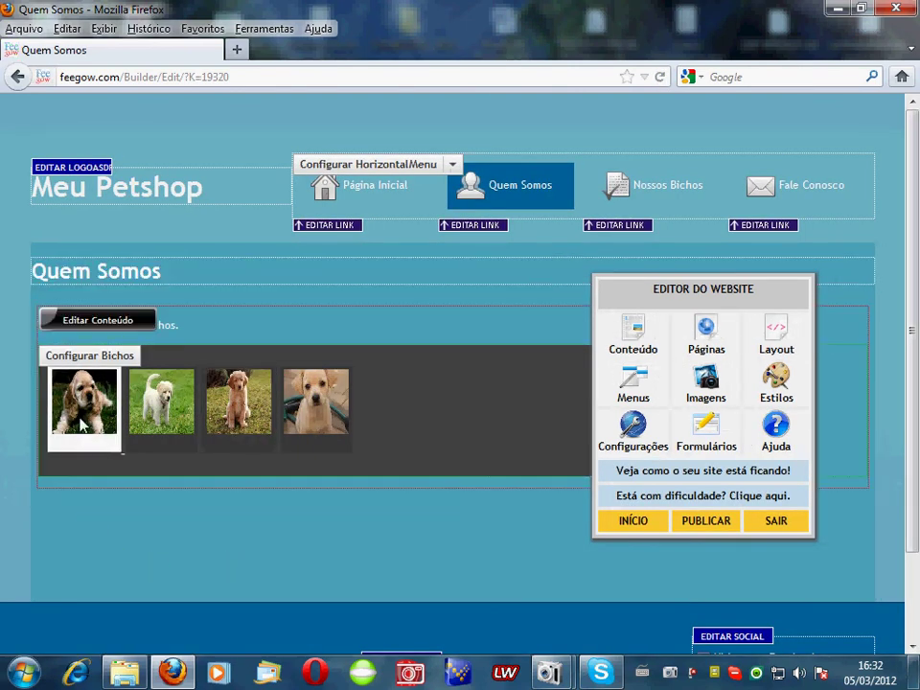
click(81, 422)
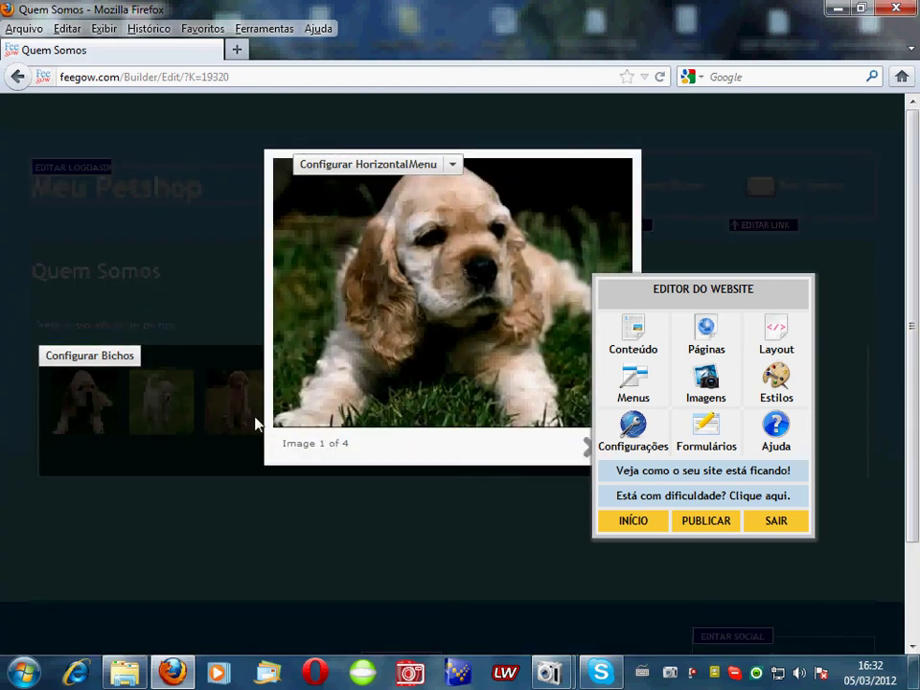
click(573, 249)
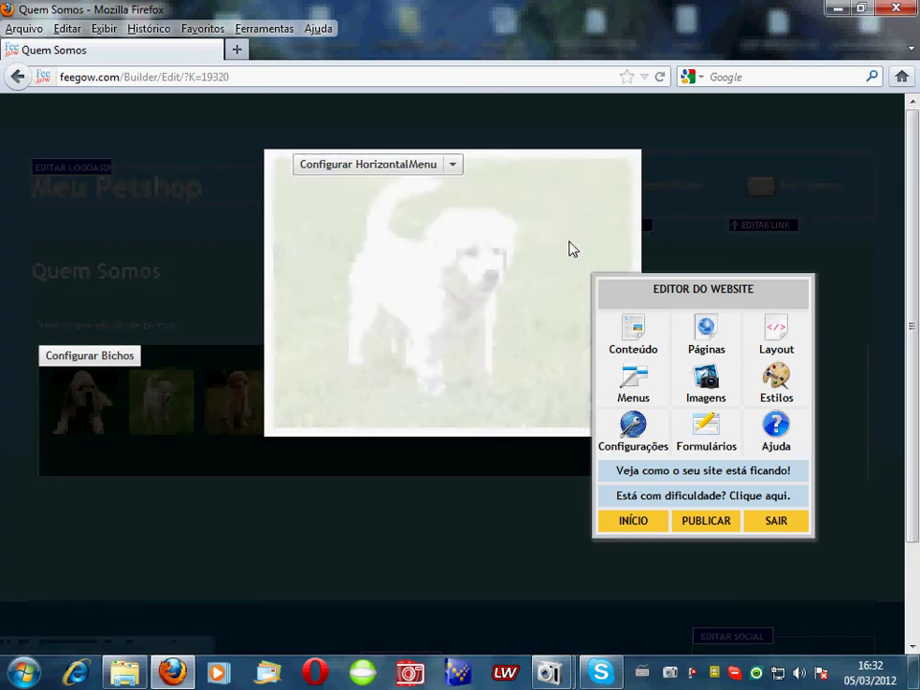
click(570, 248)
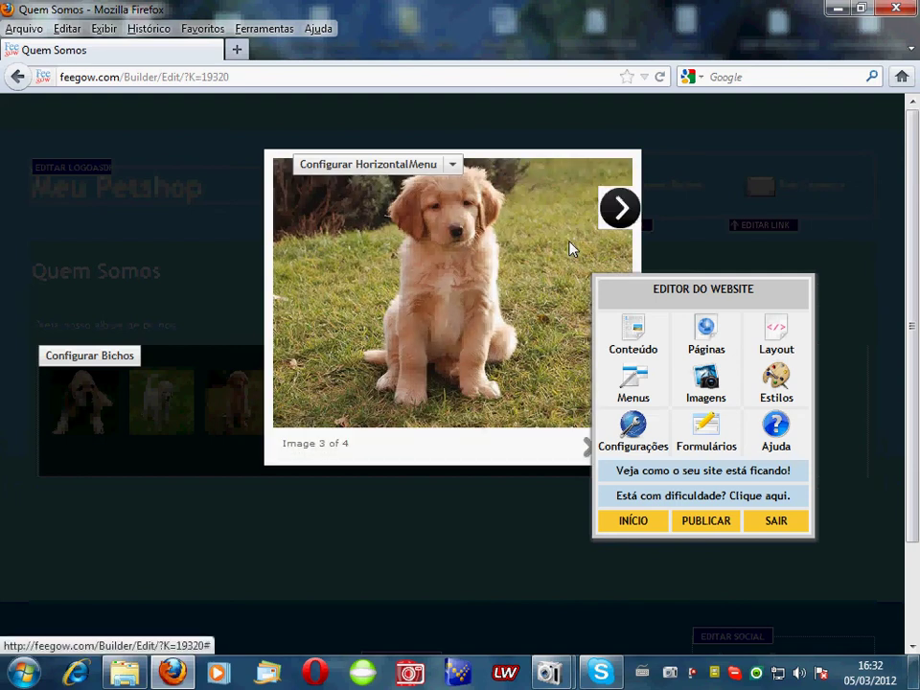
click(569, 248)
click(515, 275)
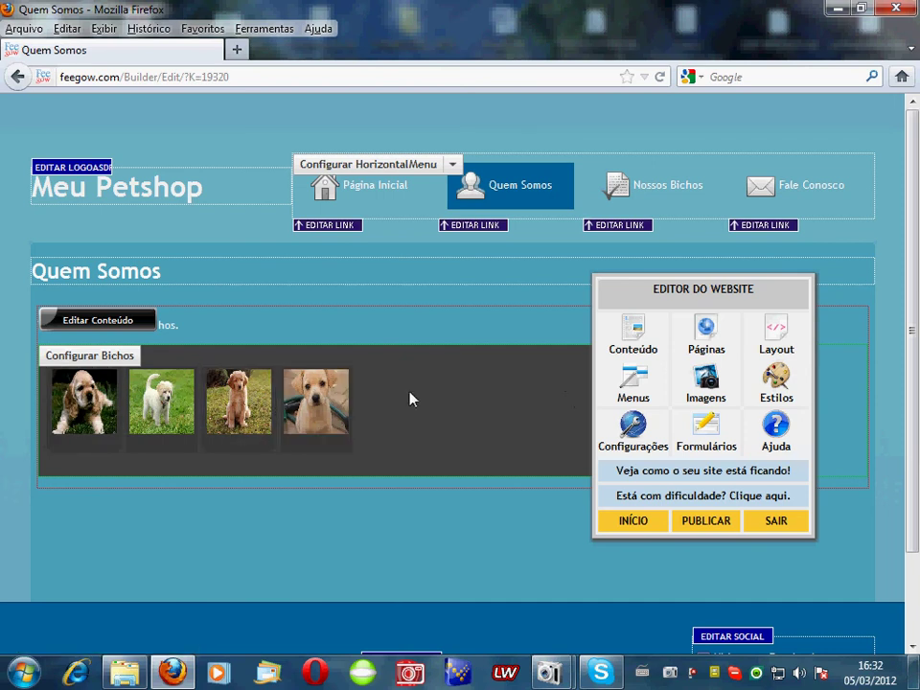
Set the Bichos album's gallery background colour to bright yellow EAFF30 and confirm the settings
click(86, 356)
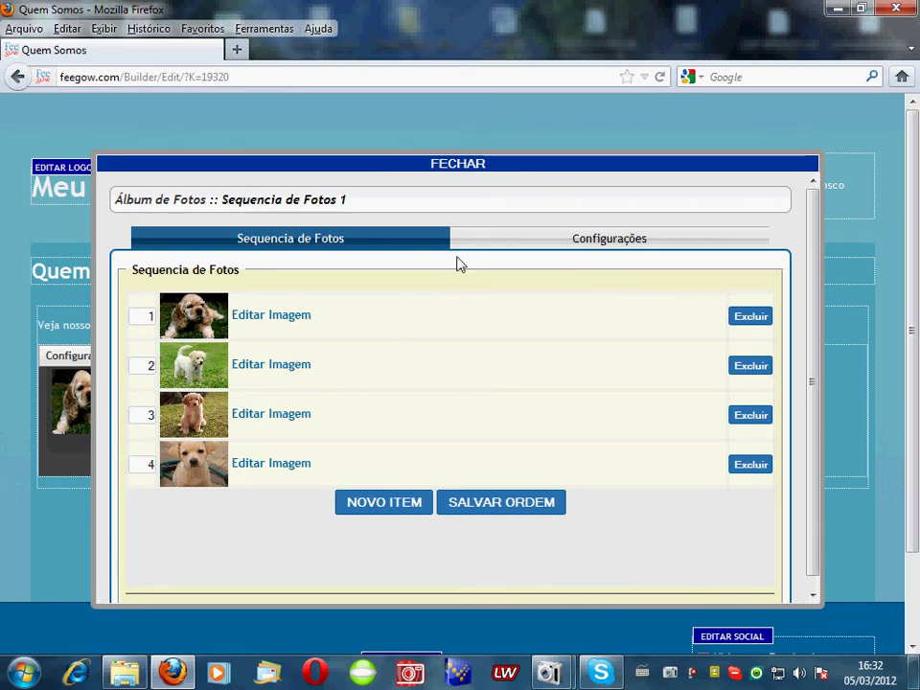
click(464, 246)
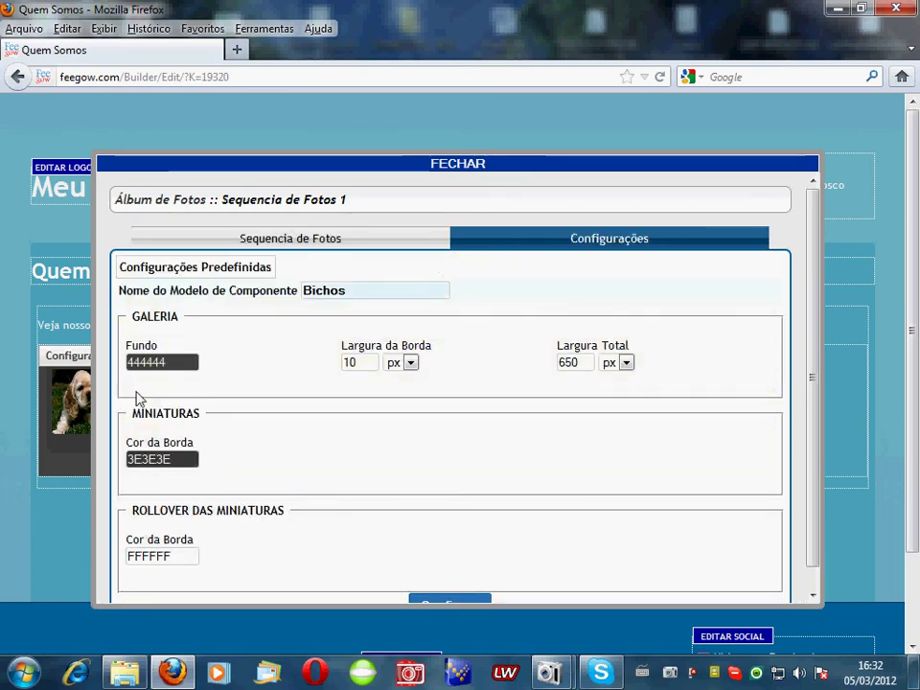
click(189, 366)
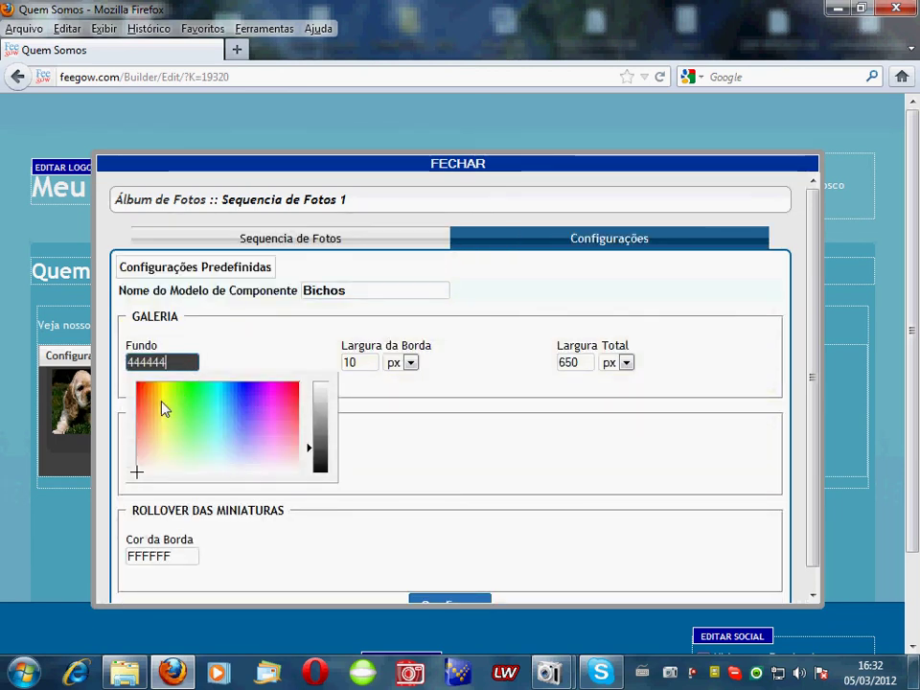
click(167, 401)
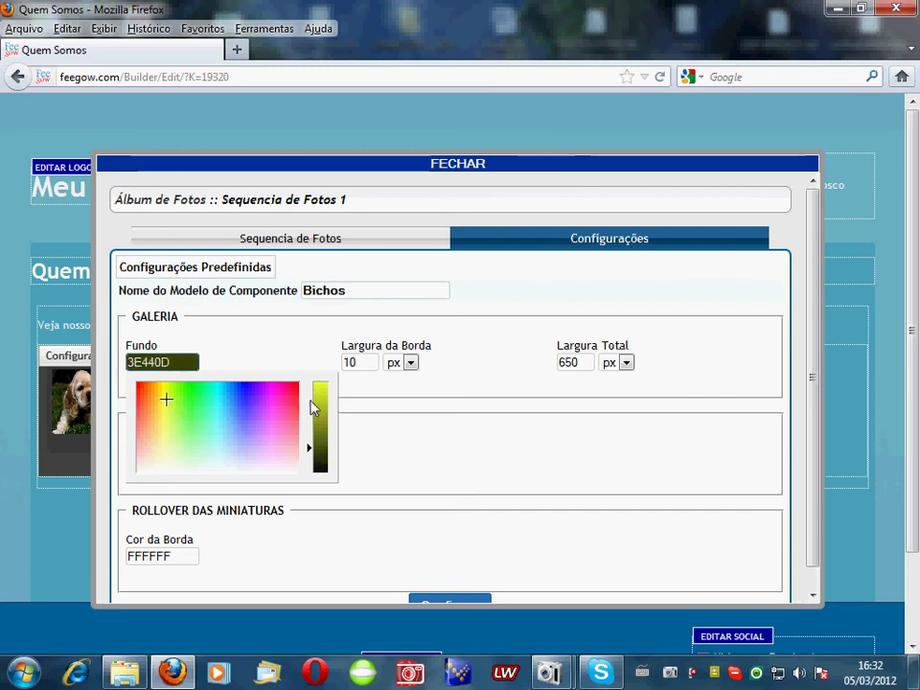
drag(314, 405, 323, 376)
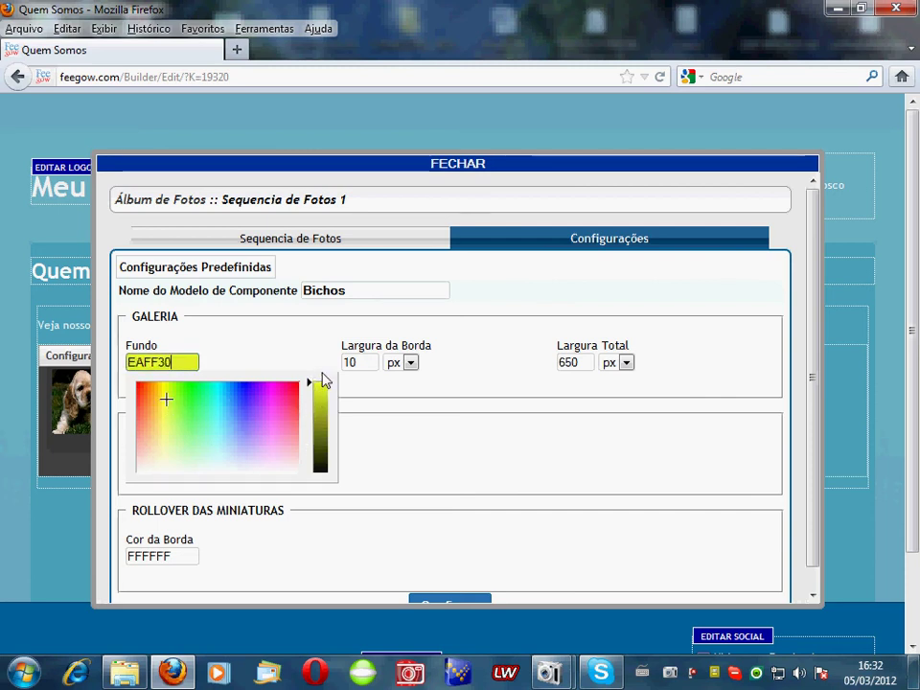
click(403, 469)
scroll(355, 467, down, 1)
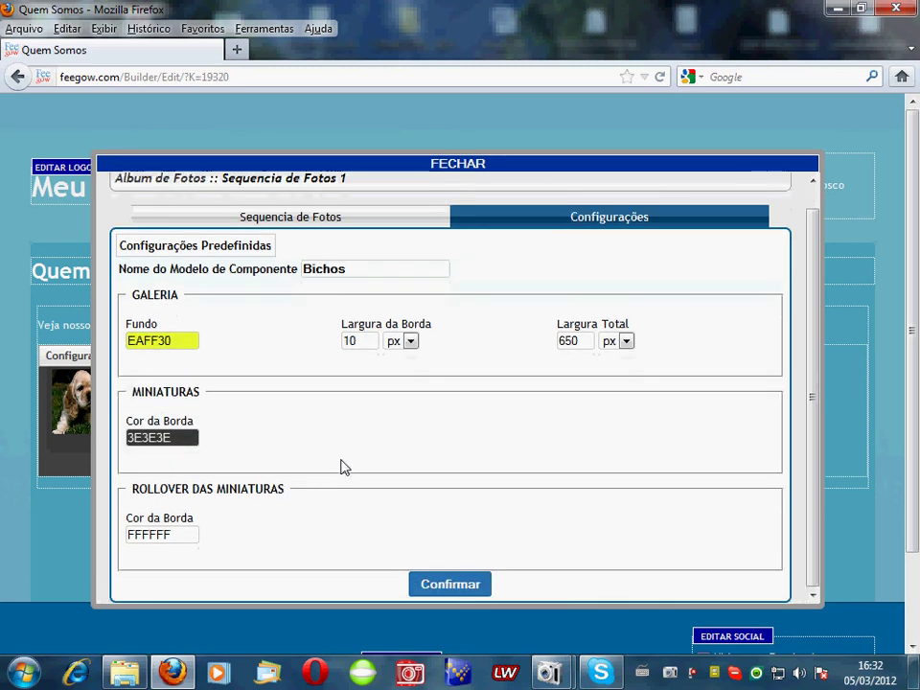
click(448, 586)
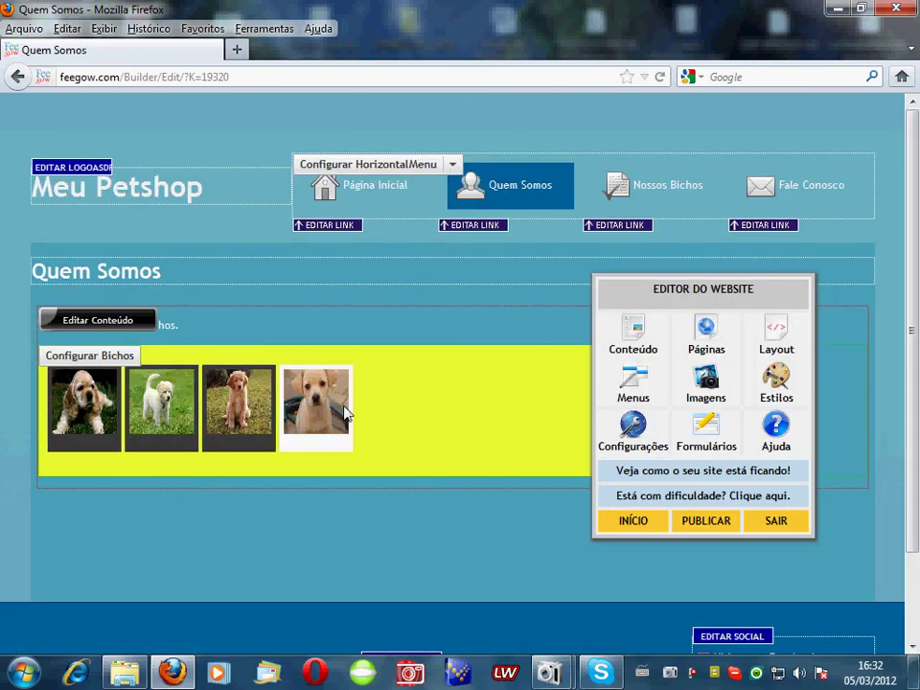
Set the Bichos album gallery's total width to 450 px and confirm the settings
click(77, 355)
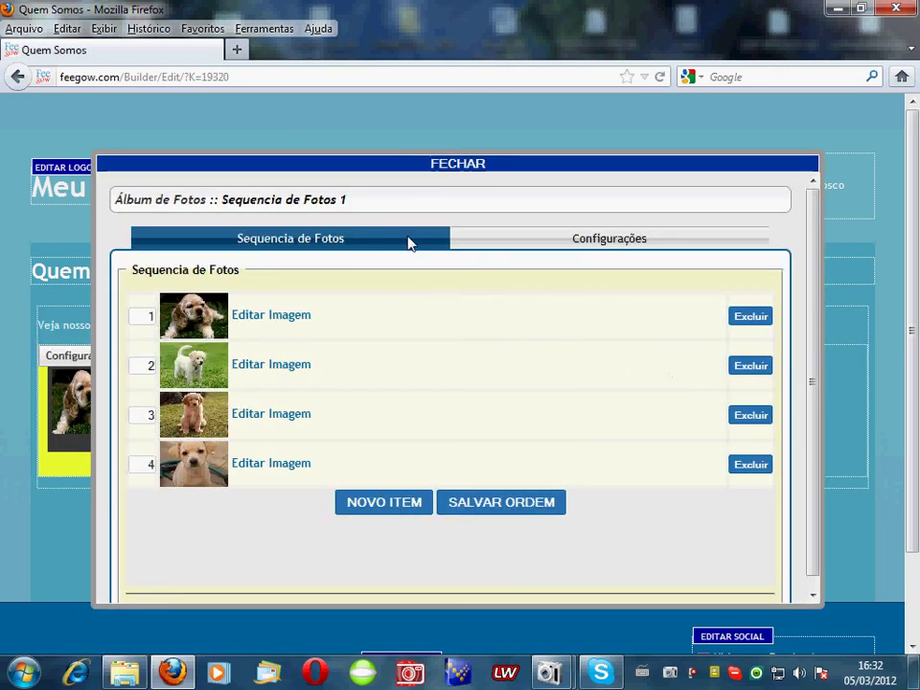
click(499, 238)
drag(583, 360, 484, 365)
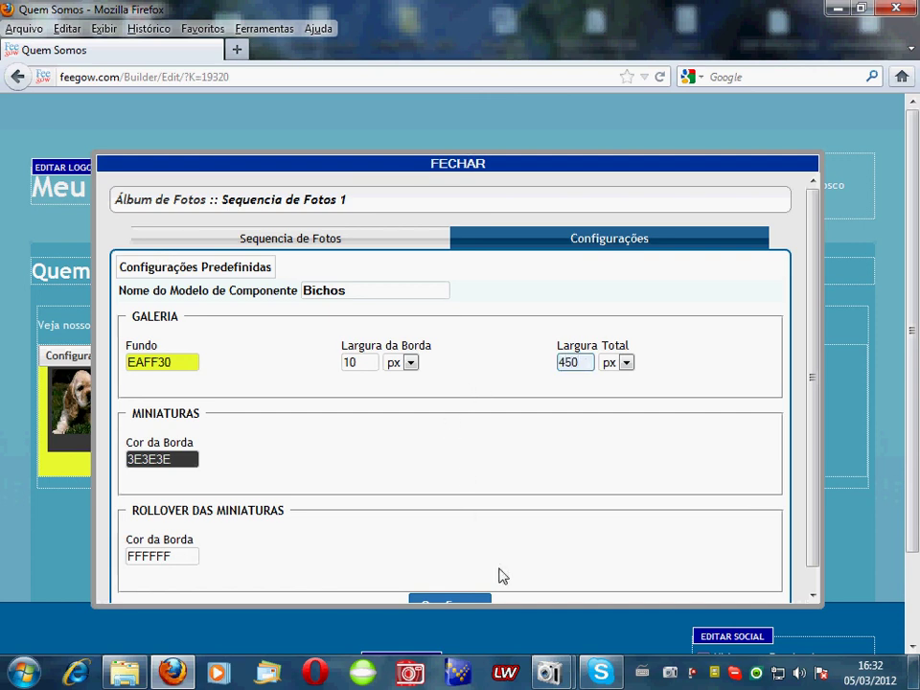
scroll(472, 548, down, 1)
click(465, 587)
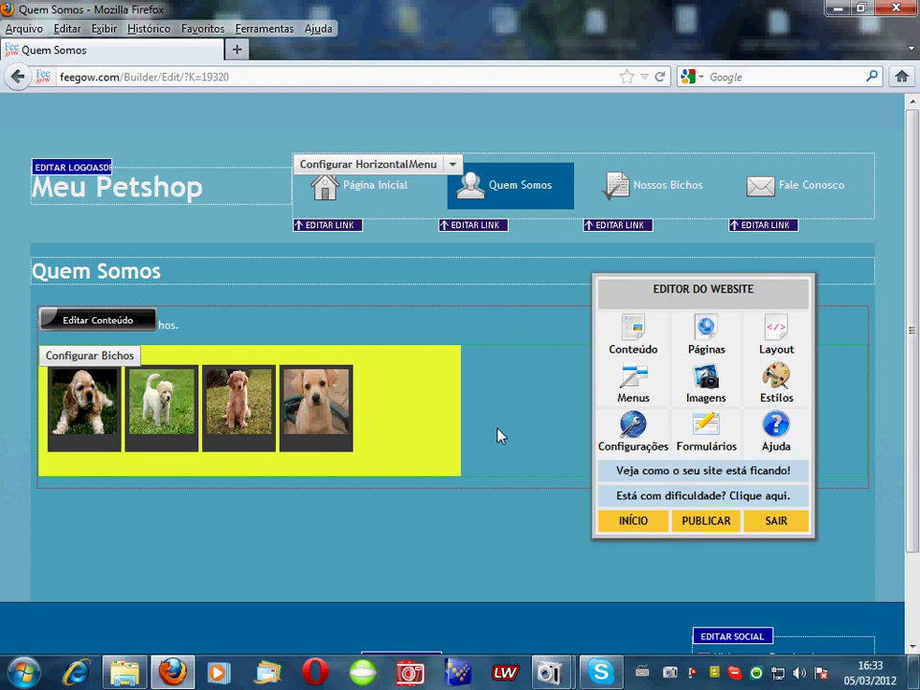
Preview the site and browse the Bichos album's enlarged photos from first to last, closing the photo viewer at the end
click(645, 478)
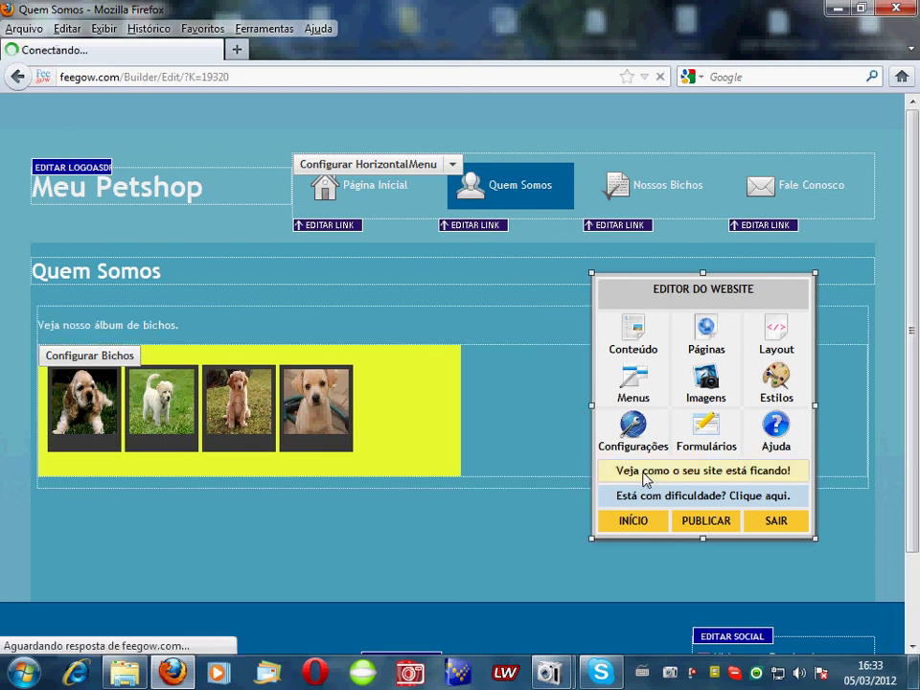
click(53, 428)
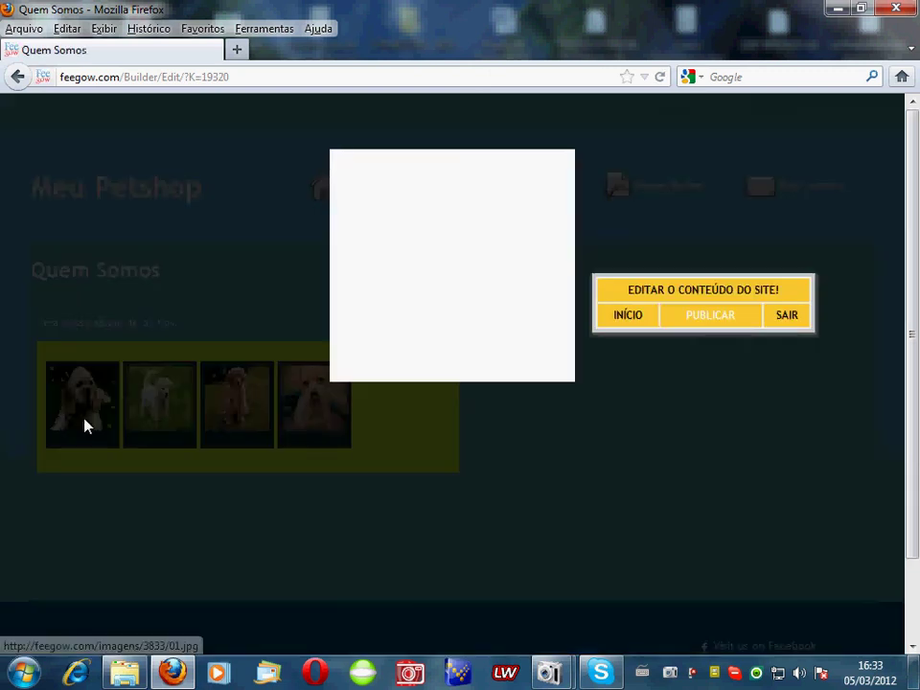
click(566, 295)
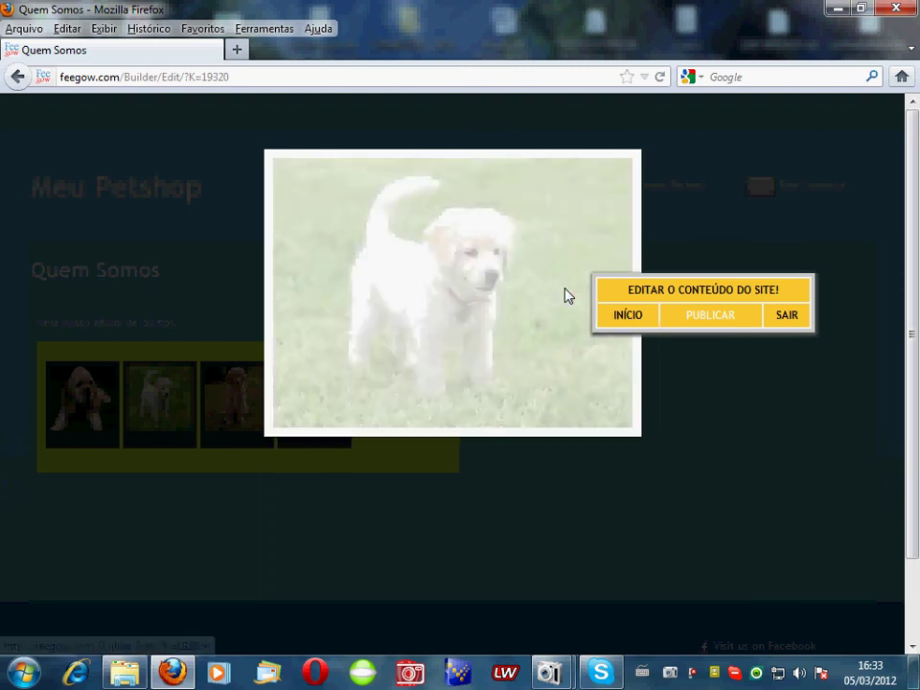
click(565, 295)
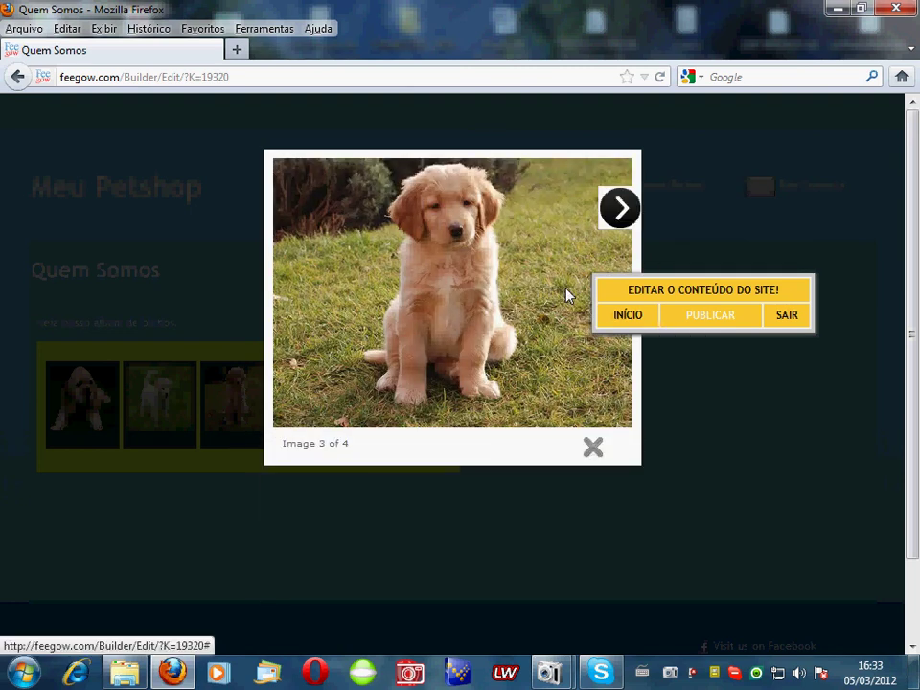
click(566, 295)
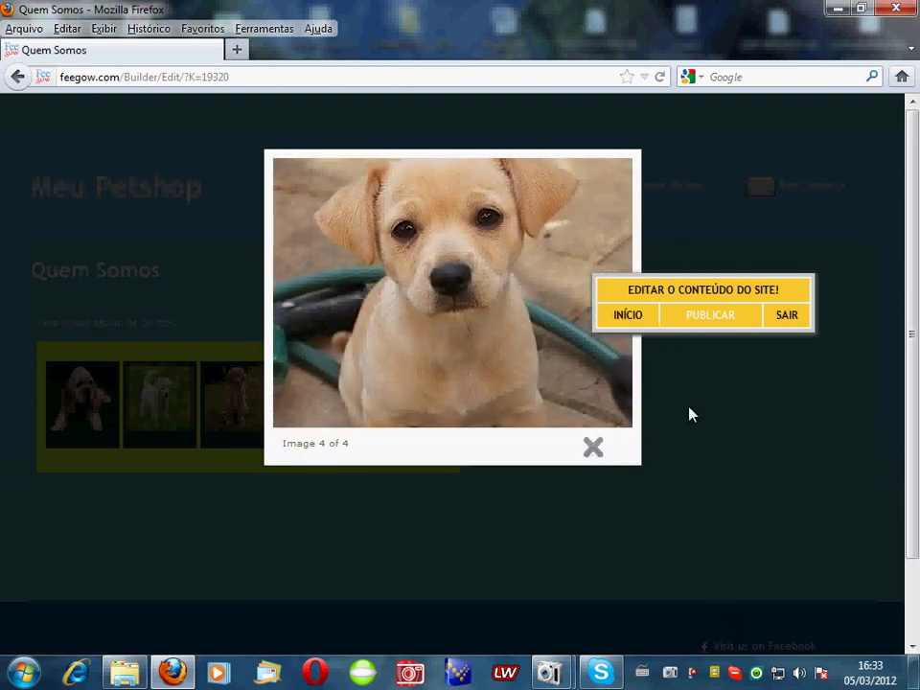
click(692, 415)
mouse_move(559, 673)
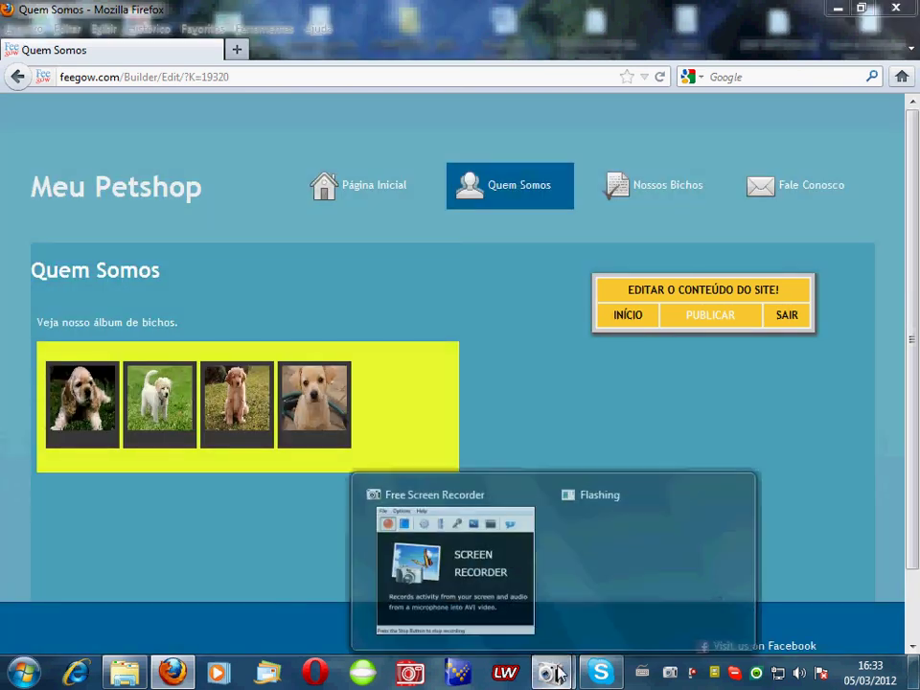